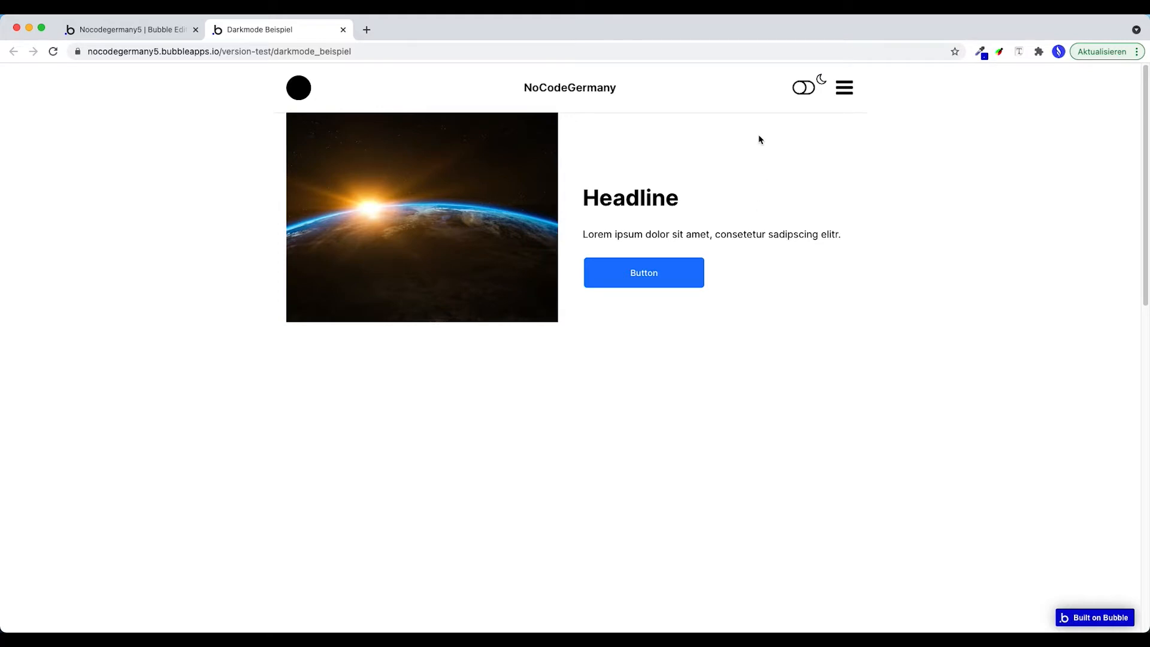
Step: Try the dark mode toggle on the example page and inspect the header group of the darkmode page in the editor
{"action": "left_click", "coordinate": [805, 93]}
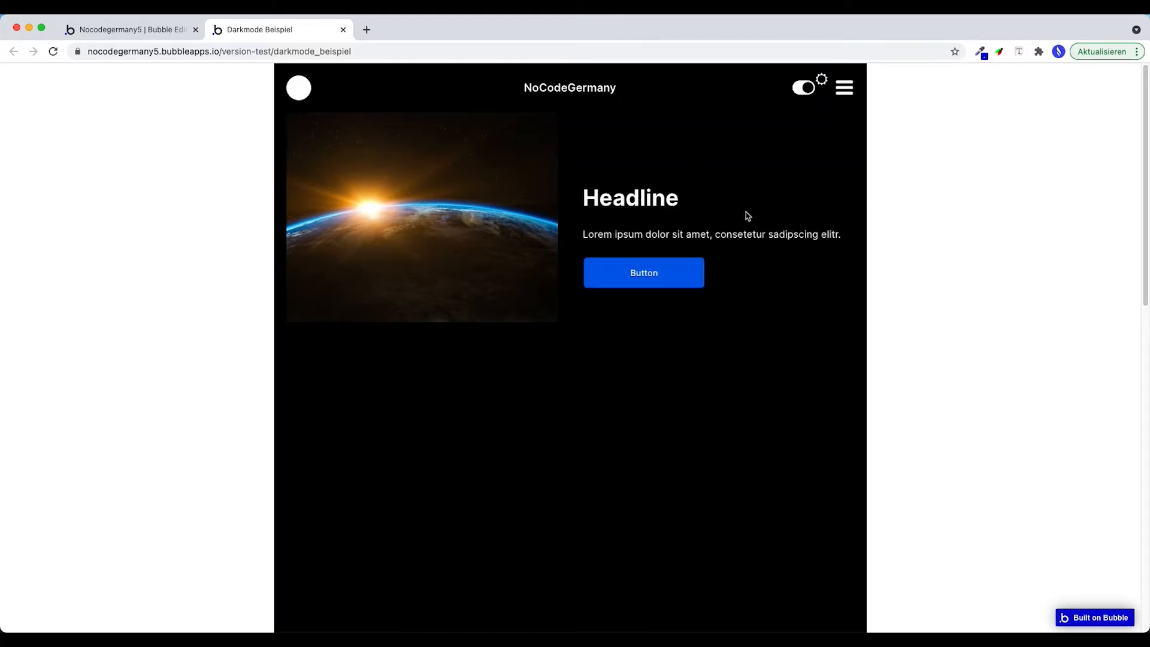
{"action": "left_click", "coordinate": [130, 31]}
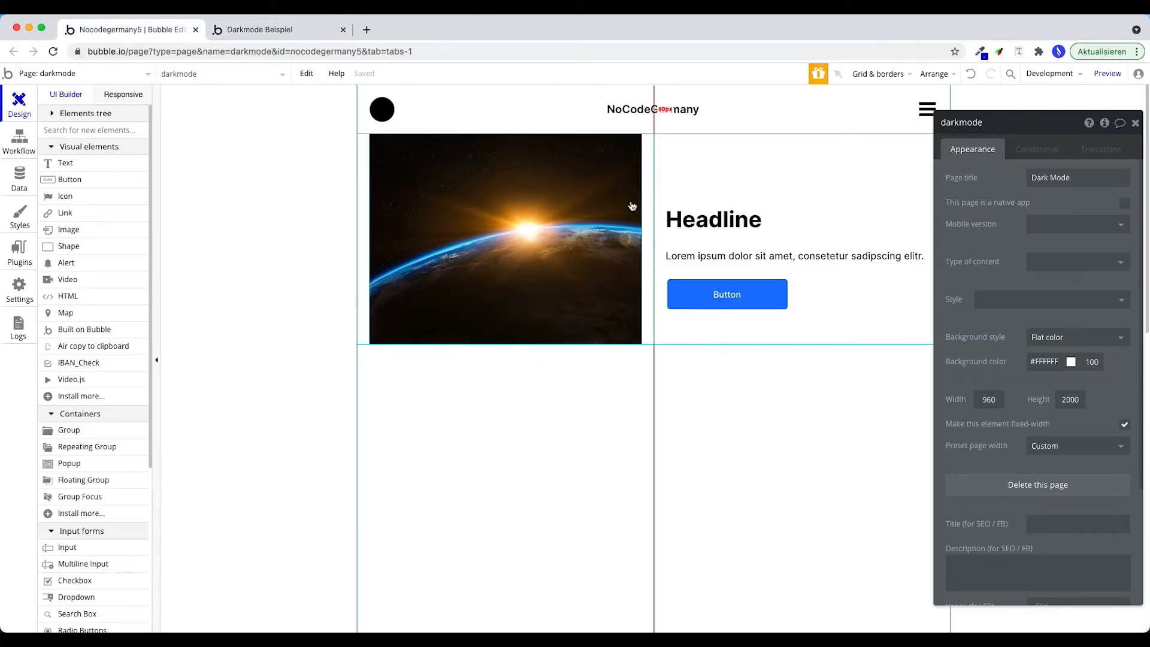
{"action": "left_click", "coordinate": [821, 135]}
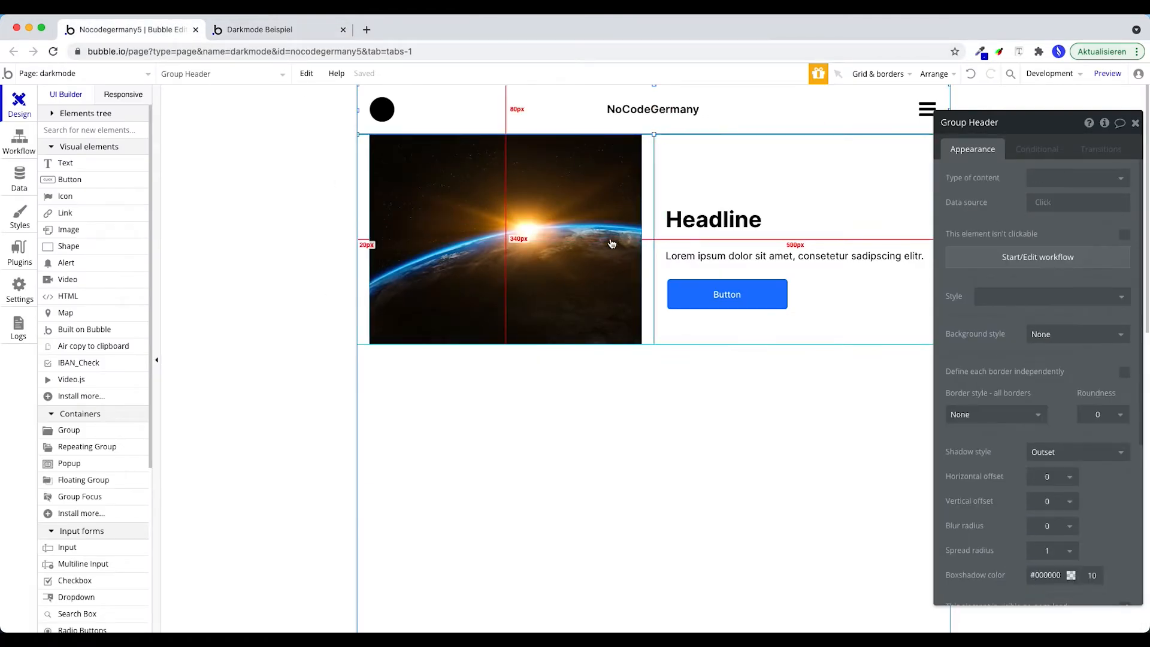
{"action": "left_click", "coordinate": [587, 411]}
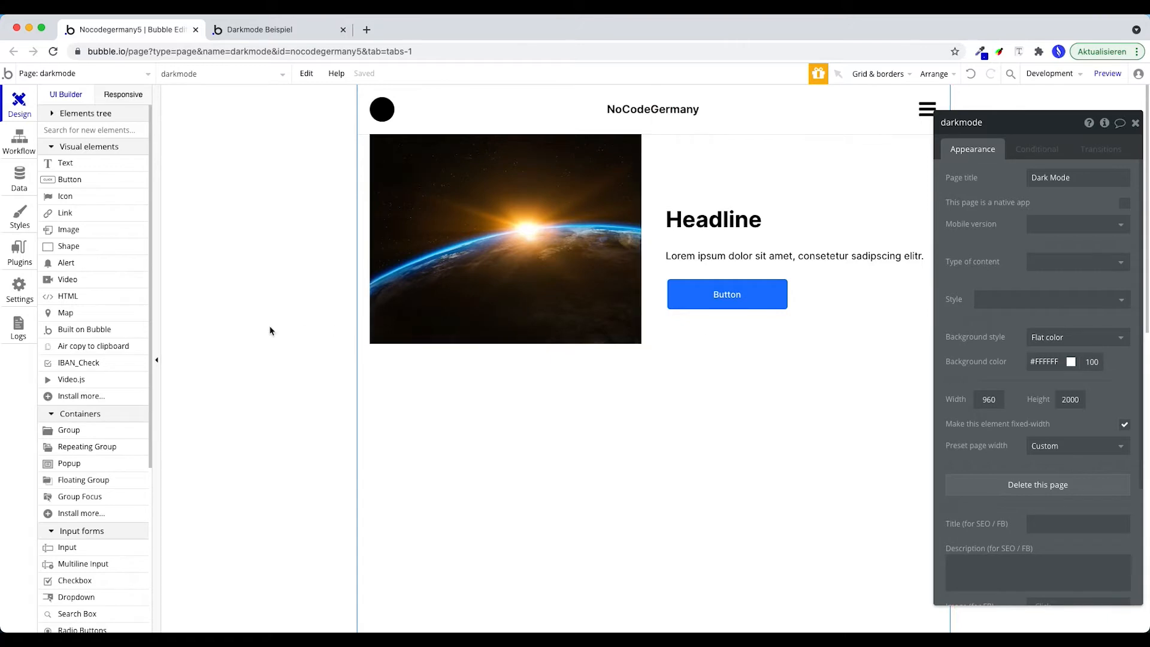
Step: Add an icon to the header just before the menu icon, sized 40 by 32 at X 838, Y 24
{"action": "left_click", "coordinate": [64, 196]}
{"action": "left_click_drag", "start_coordinate": [865, 94], "coordinate": [892, 121]}
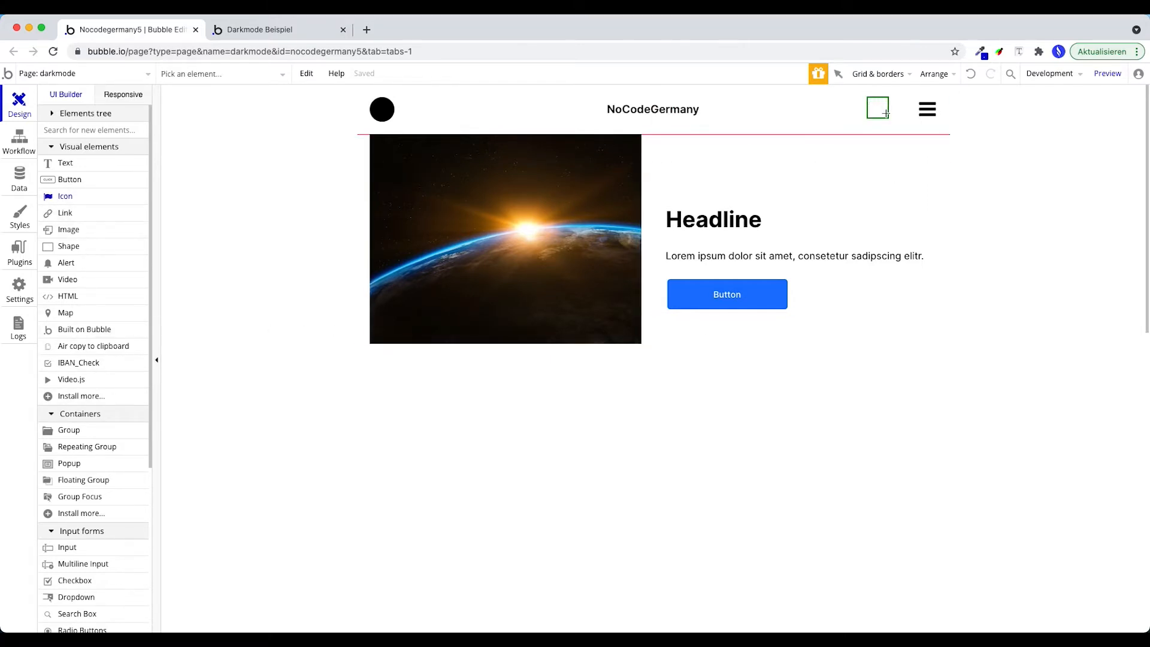
{"action": "type", "text": "40"}
{"action": "key", "text": "Tab"}
{"action": "type", "text": "32"}
{"action": "key", "text": "Tab"}
{"action": "type", "text": "838"}
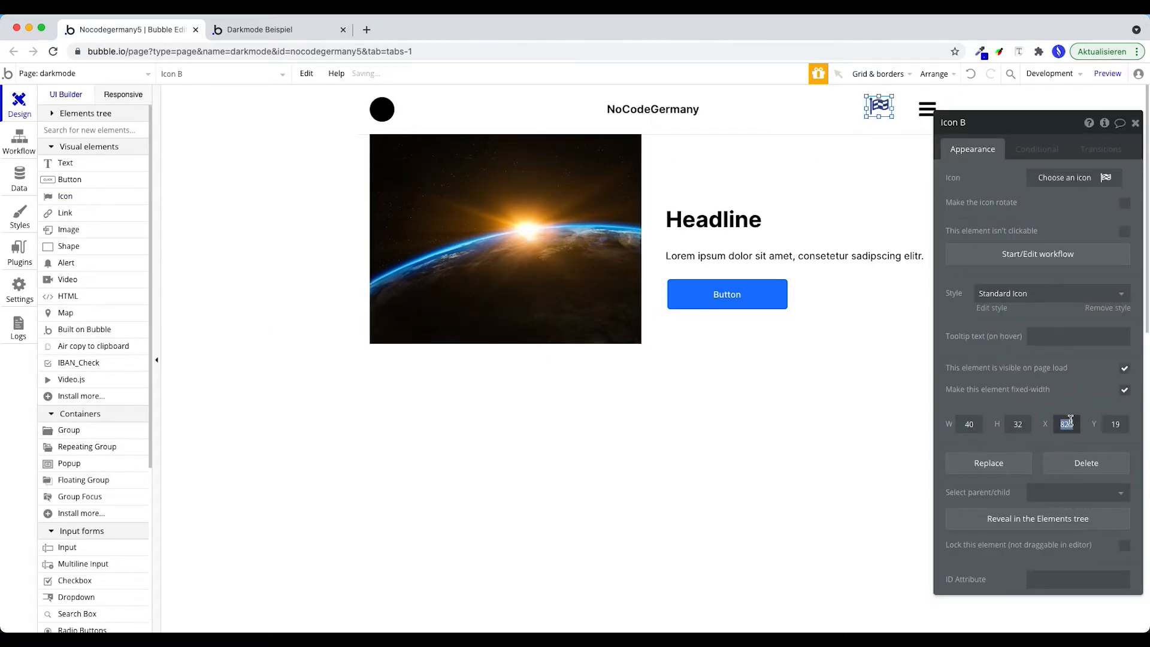
{"action": "key", "text": "Tab"}
{"action": "type", "text": "24"}
Step: Change the new header icon's symbol to the switched-off toggle (fa-toggle-off)
{"action": "left_click", "coordinate": [1065, 177]}
{"action": "type", "text": "toggl"}
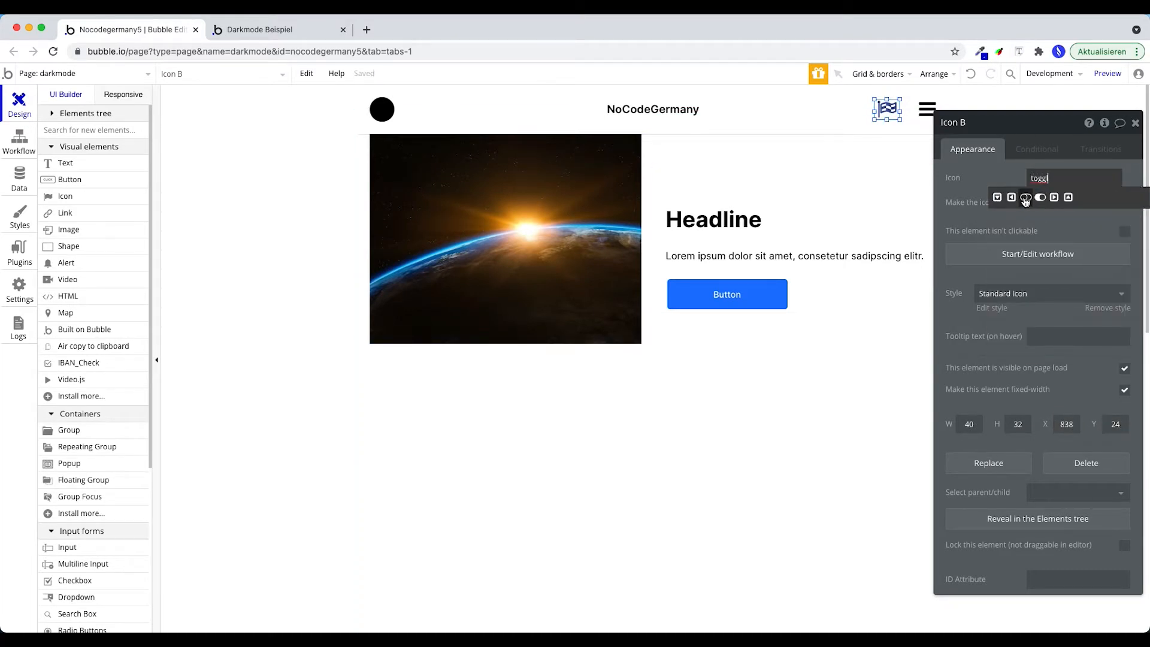
{"action": "left_click", "coordinate": [1025, 200]}
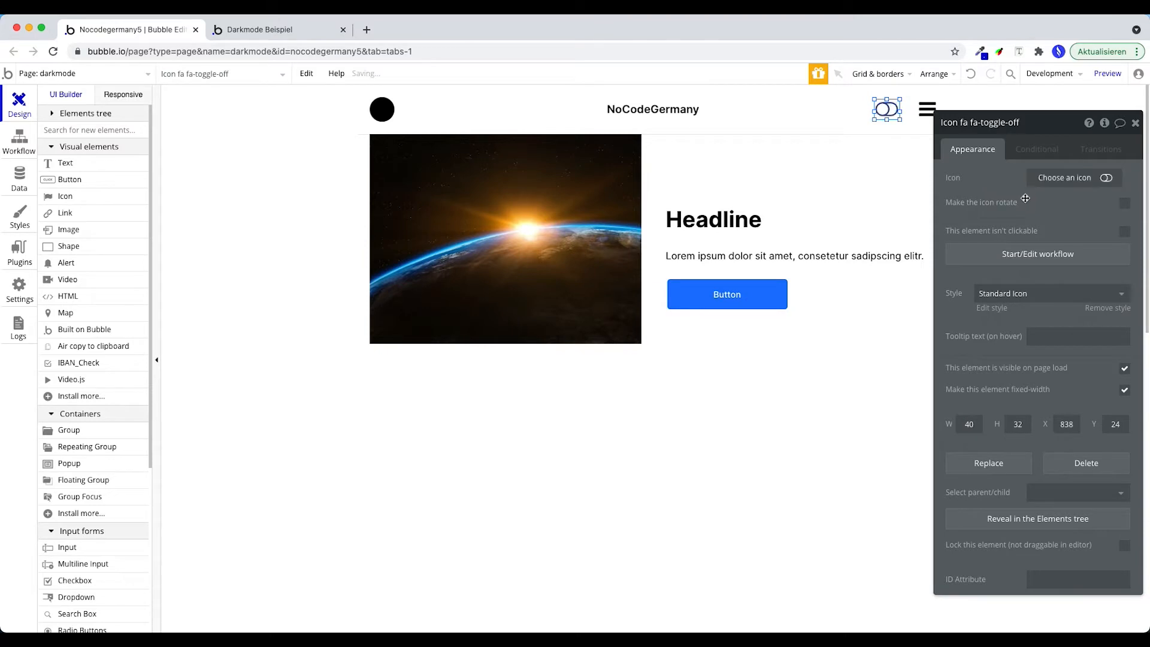
Step: Remove the Standard Icon style from the toggle icon and set its color to black (#000000)
{"action": "left_click", "coordinate": [1026, 301]}
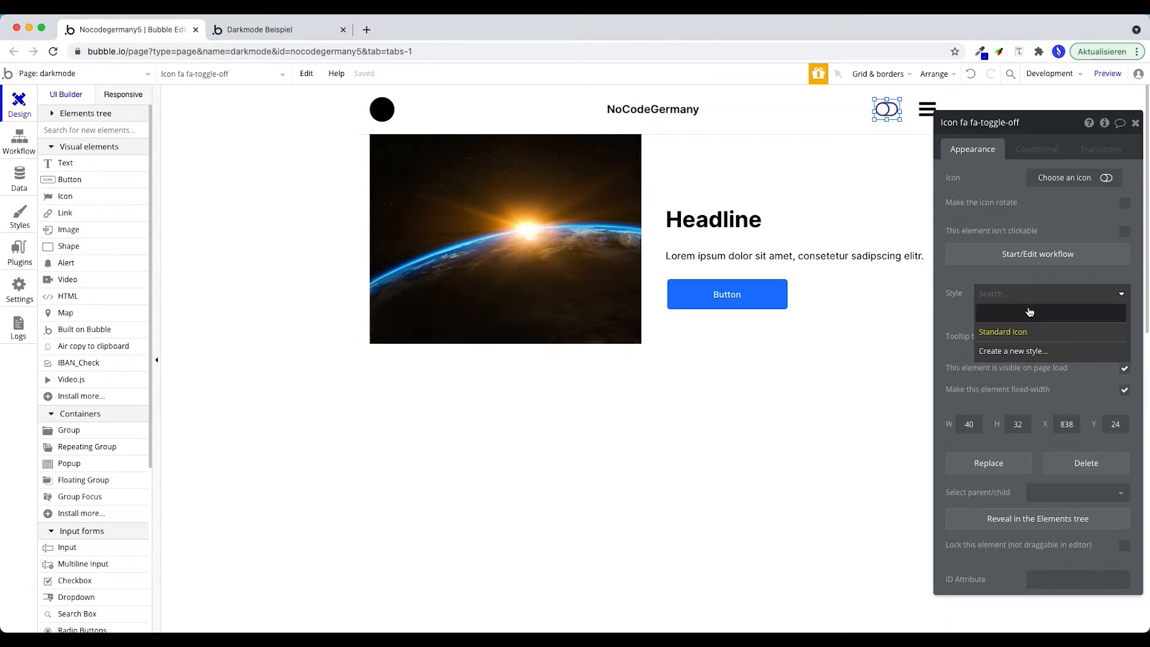
{"action": "left_click", "coordinate": [1030, 314]}
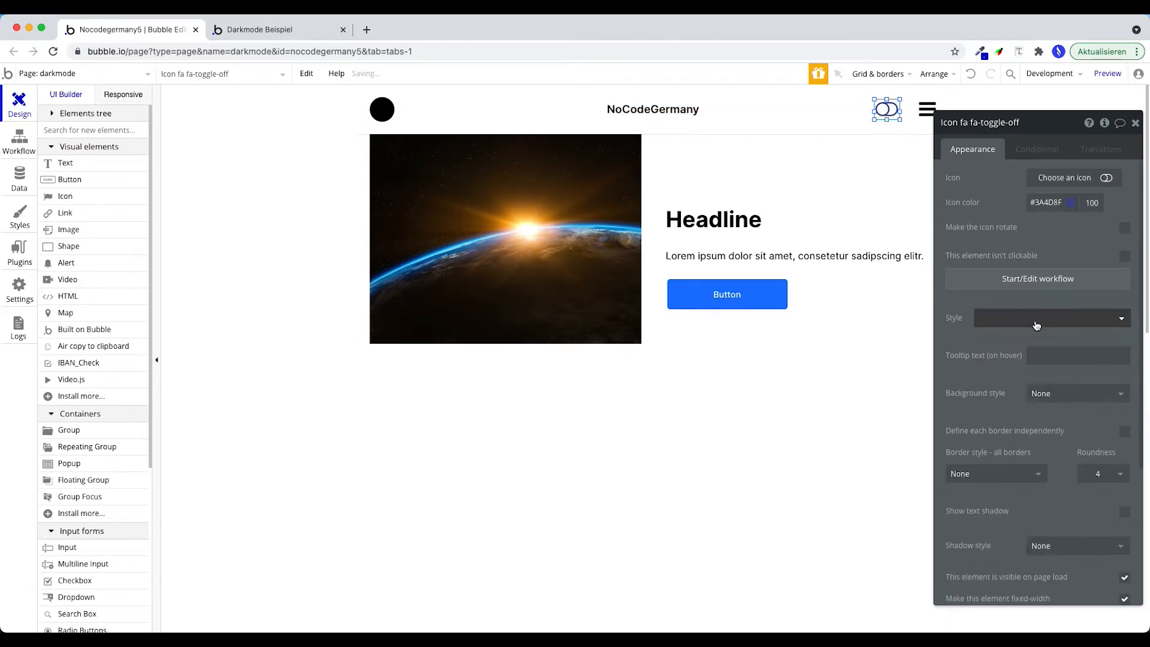
{"action": "left_click", "coordinate": [1072, 202]}
{"action": "left_click", "coordinate": [1054, 305]}
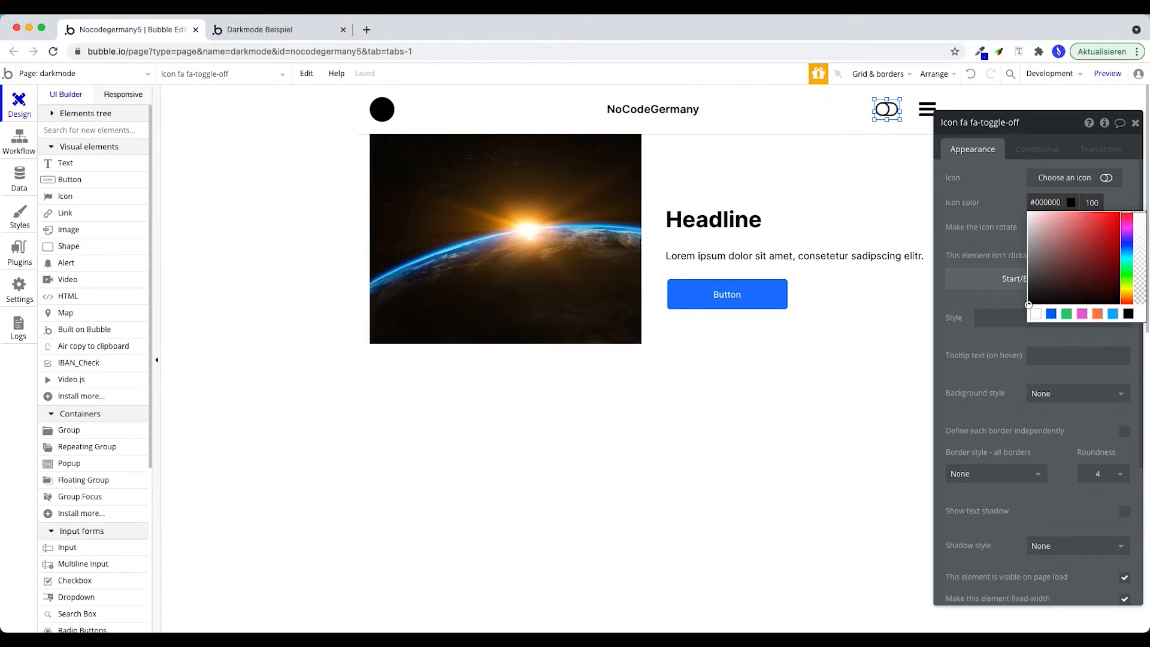
Step: Add a second small icon at the upper end of the toggle, using the moon-o symbol with no preset style
{"action": "left_click", "coordinate": [76, 196]}
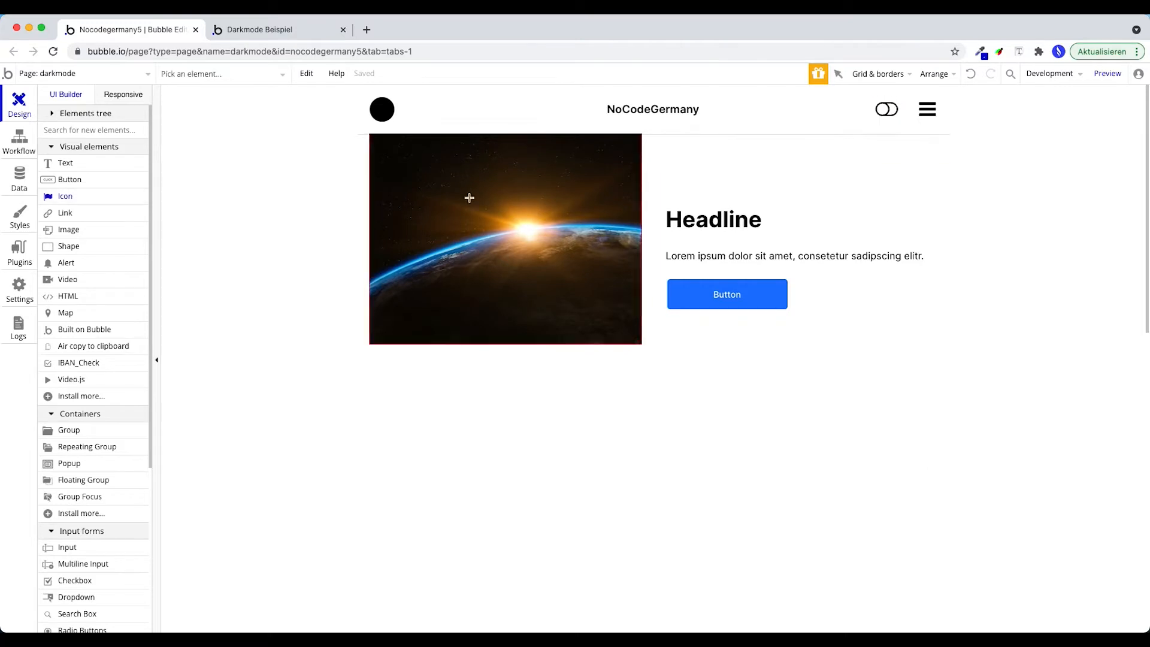
{"action": "left_click", "coordinate": [901, 96]}
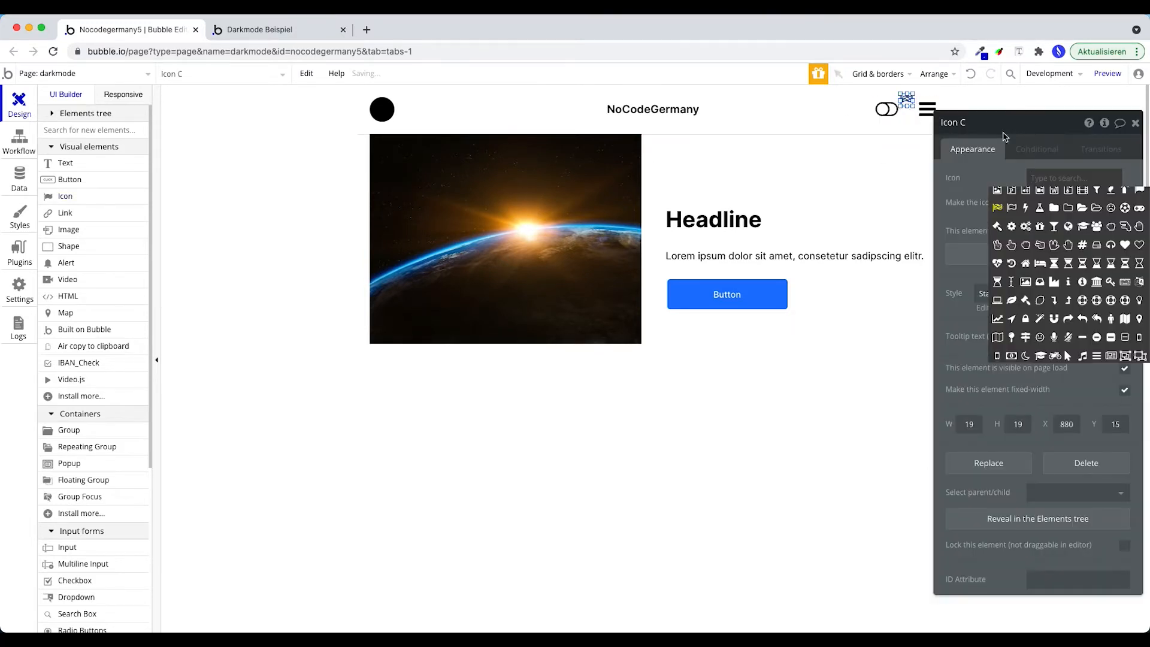
{"action": "type", "text": "moon"}
{"action": "left_click", "coordinate": [996, 197]}
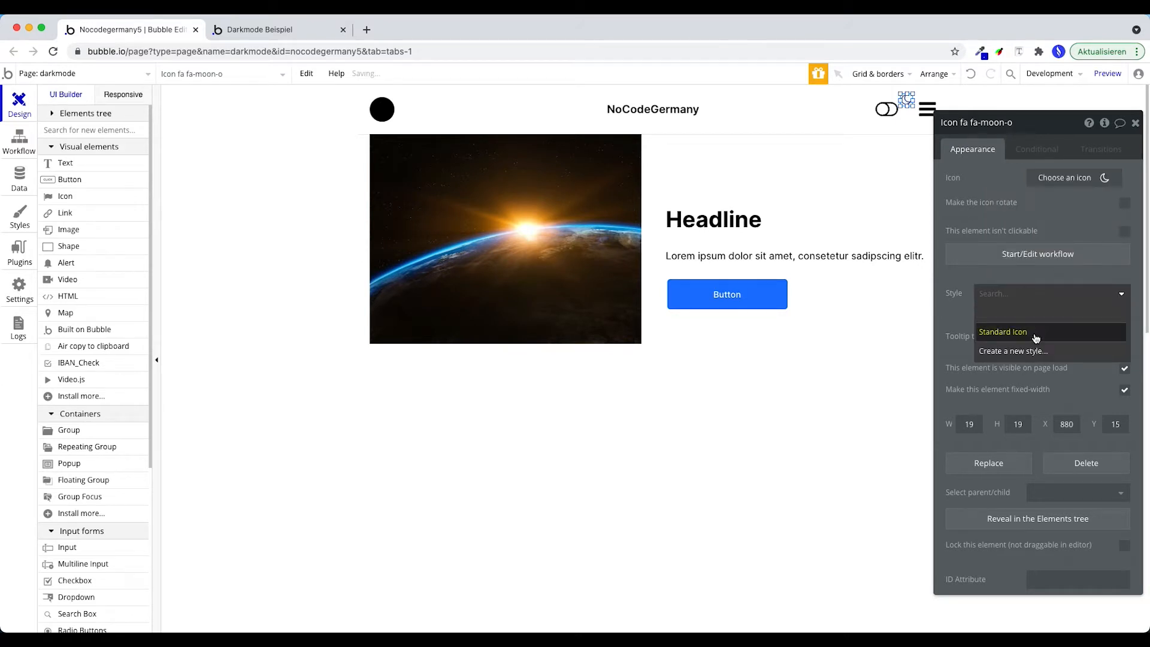
Step: Set the moon icon's size to 20 by 20 and its position to X 877, Y 16
{"action": "scroll", "coordinate": [968, 427], "scroll_direction": "down", "scroll_amount": 1}
{"action": "double_click", "coordinate": [969, 434]}
{"action": "type", "text": "20"}
{"action": "key", "text": "Tab"}
{"action": "type", "text": "20"}
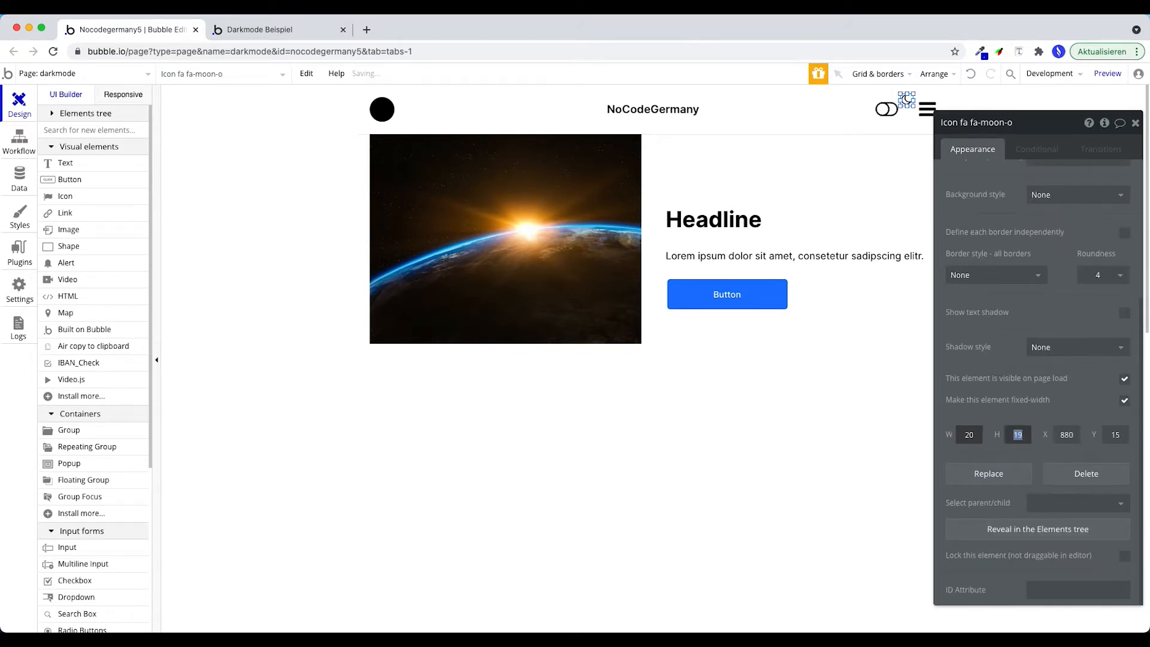
{"action": "key", "text": "Tab"}
{"action": "type", "text": "877"}
{"action": "key", "text": "Tab"}
{"action": "type", "text": "16"}
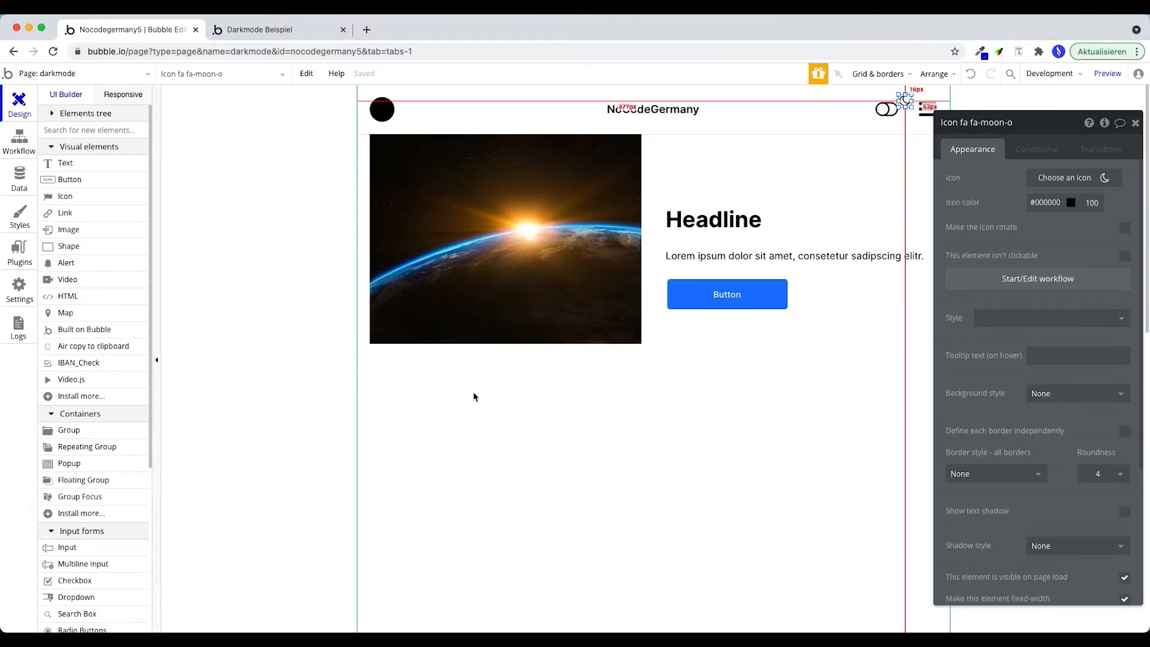
Step: Create a "Page is loaded" workflow with a "Set state of an element" action targeting the darkmode page
{"action": "left_click", "coordinate": [18, 154]}
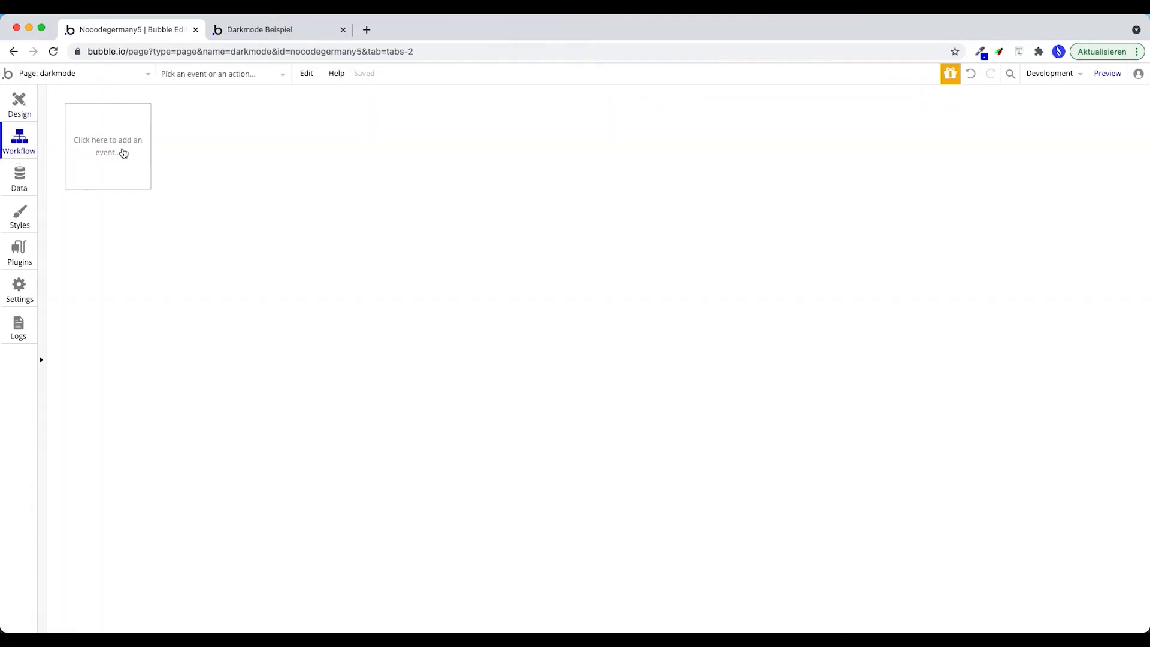
{"action": "left_click", "coordinate": [122, 153]}
{"action": "left_click", "coordinate": [195, 229]}
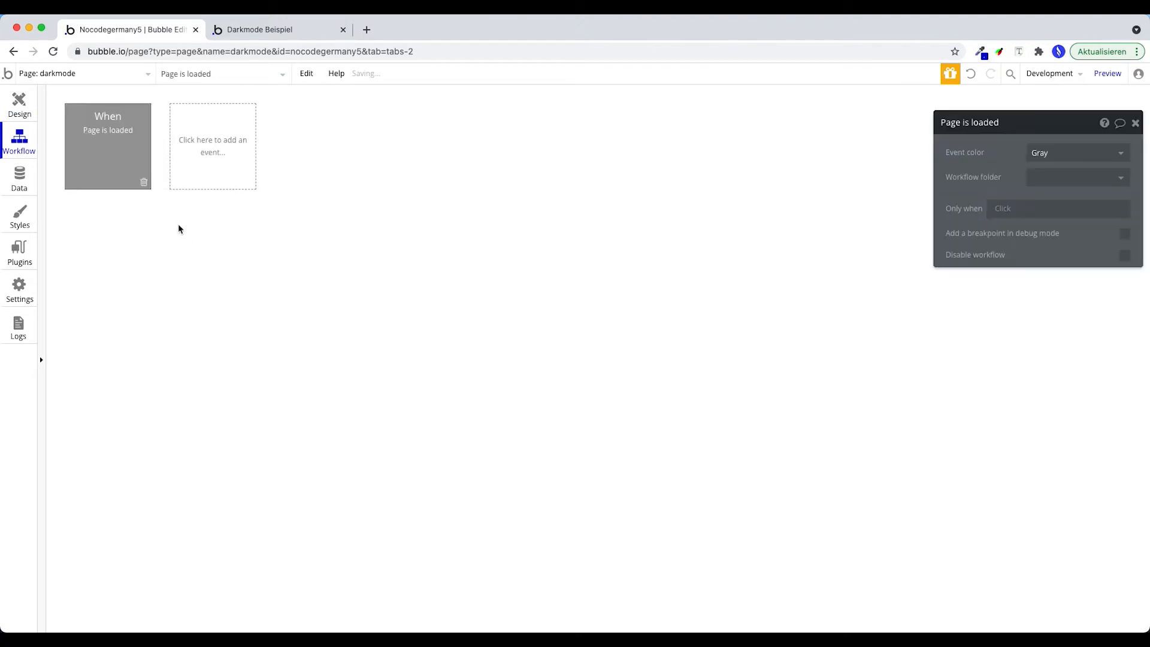
{"action": "left_click", "coordinate": [127, 226]}
{"action": "type", "text": "set st"}
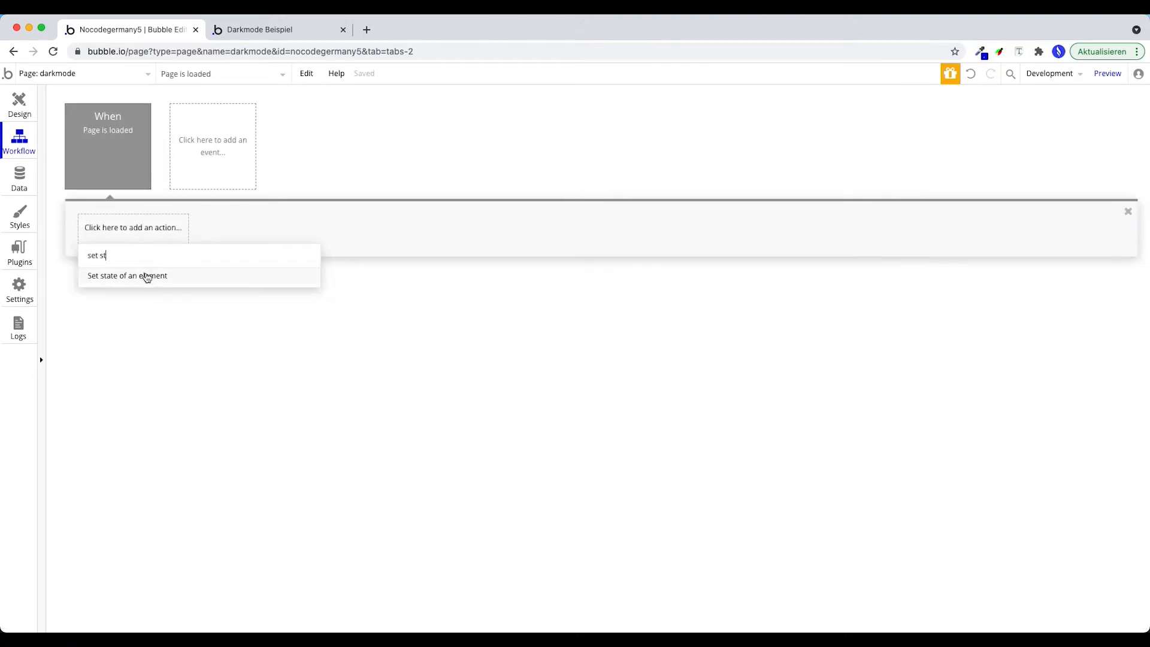
{"action": "left_click", "coordinate": [146, 275]}
{"action": "left_click", "coordinate": [1059, 155]}
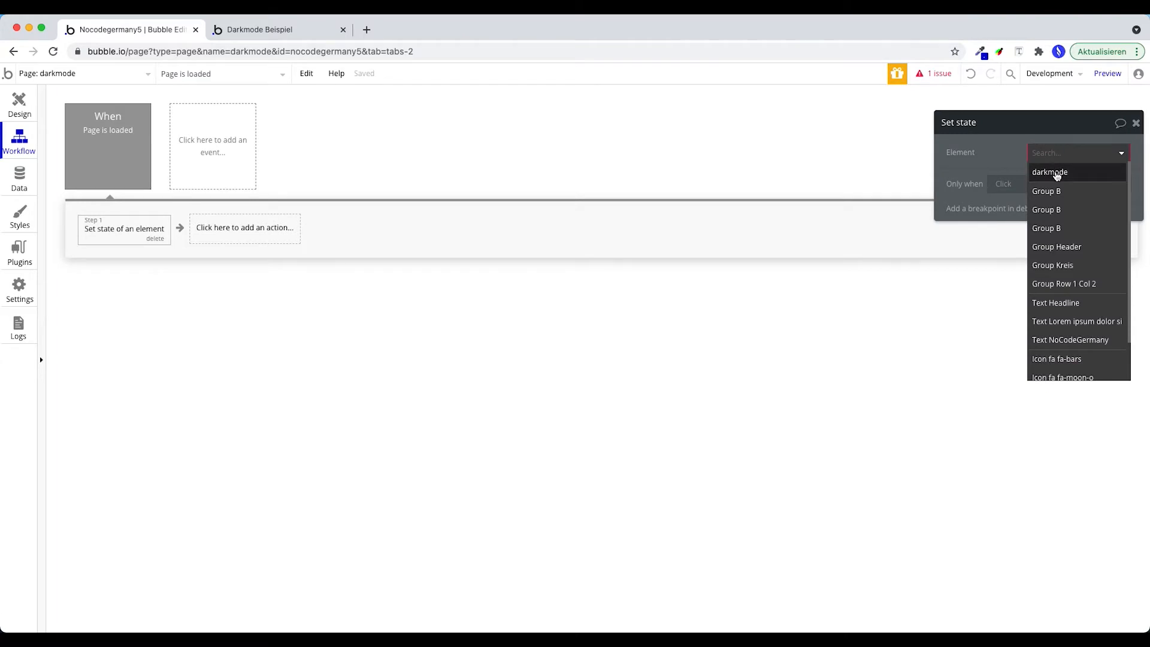
{"action": "left_click", "coordinate": [1051, 172]}
Step: Create a custom state named "darkmode" of type yes / no for the action and set its value to "no"
{"action": "left_click", "coordinate": [1058, 178]}
{"action": "left_click", "coordinate": [1056, 197]}
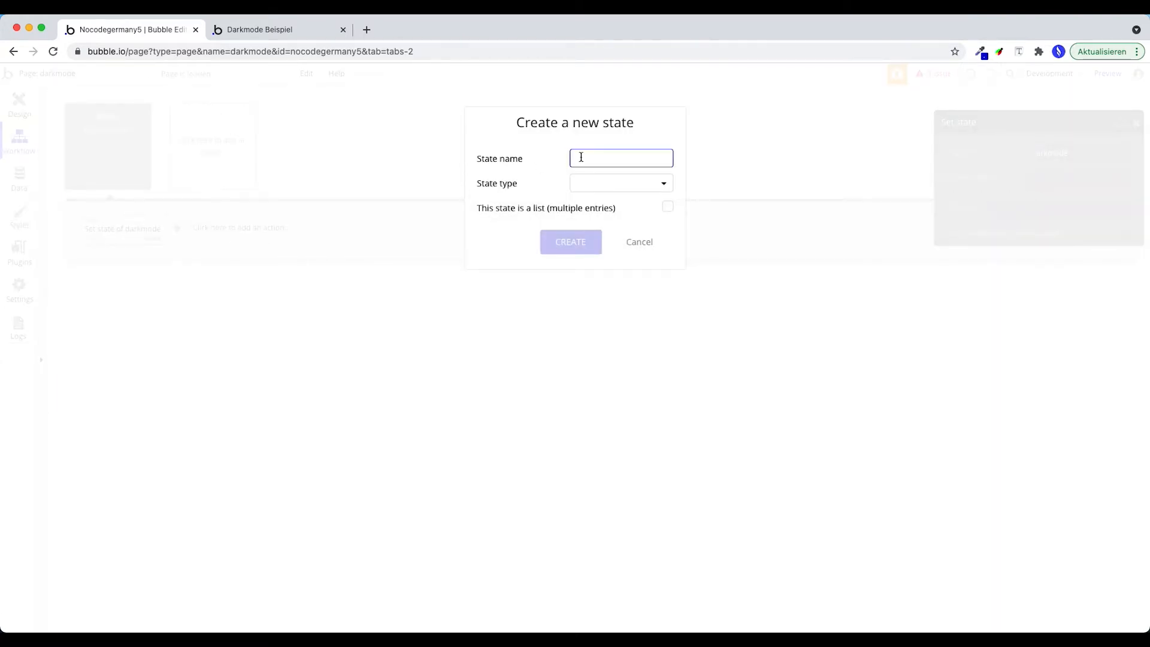
{"action": "type", "text": "darkmode"}
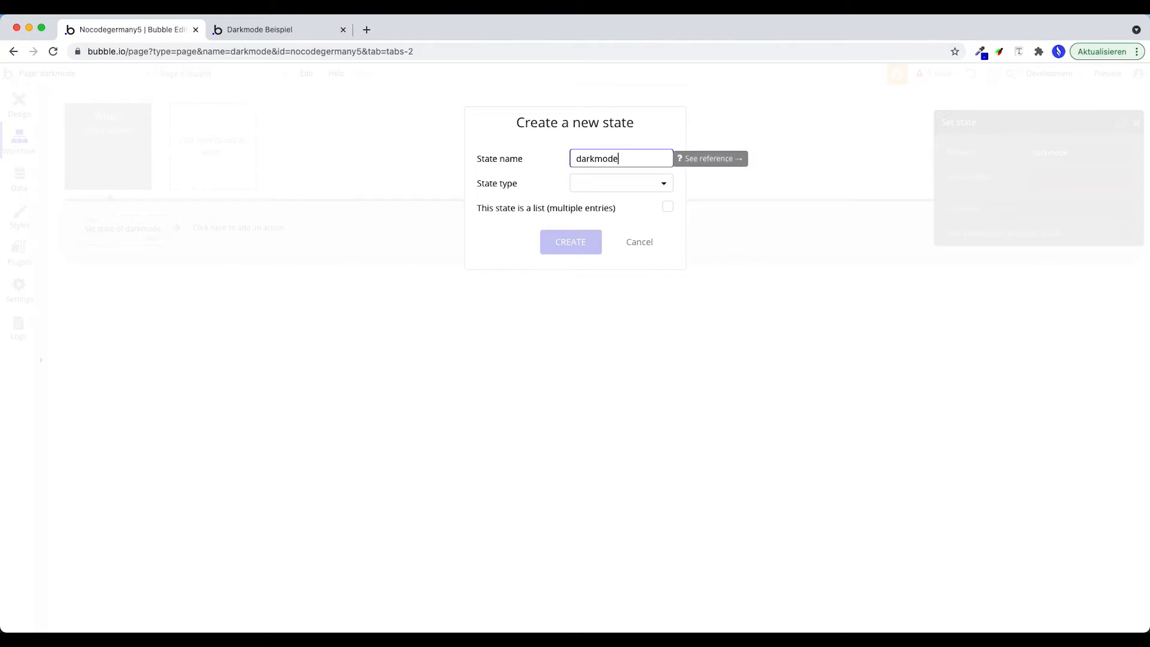
{"action": "left_click", "coordinate": [603, 183]}
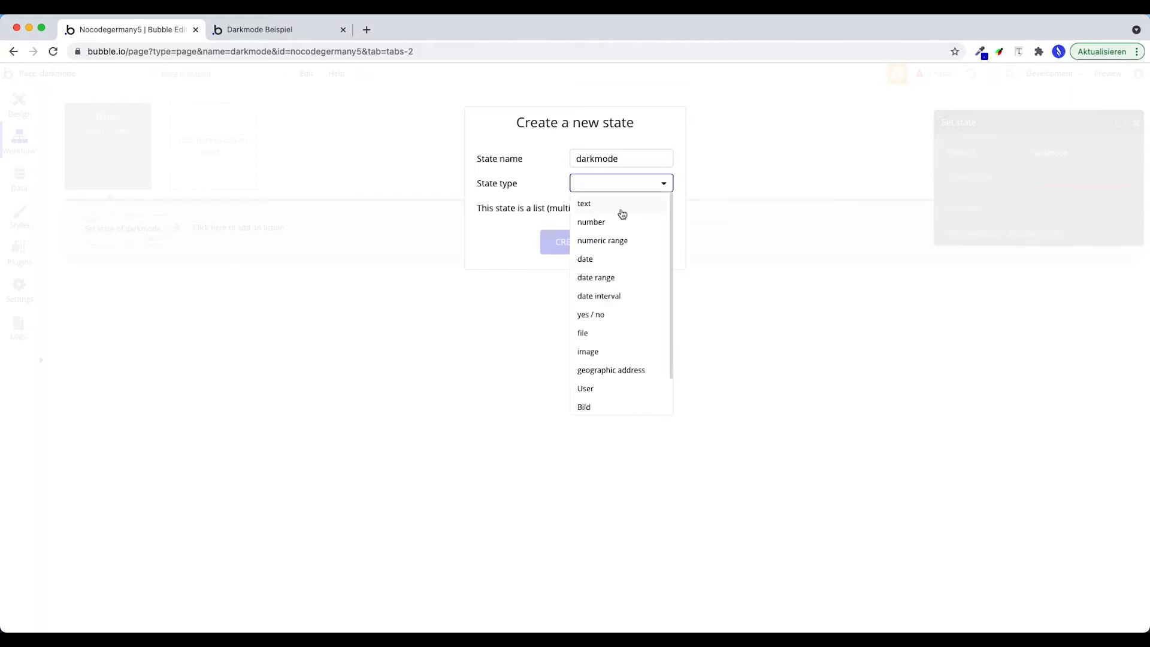
{"action": "left_click", "coordinate": [619, 317]}
{"action": "left_click", "coordinate": [578, 243]}
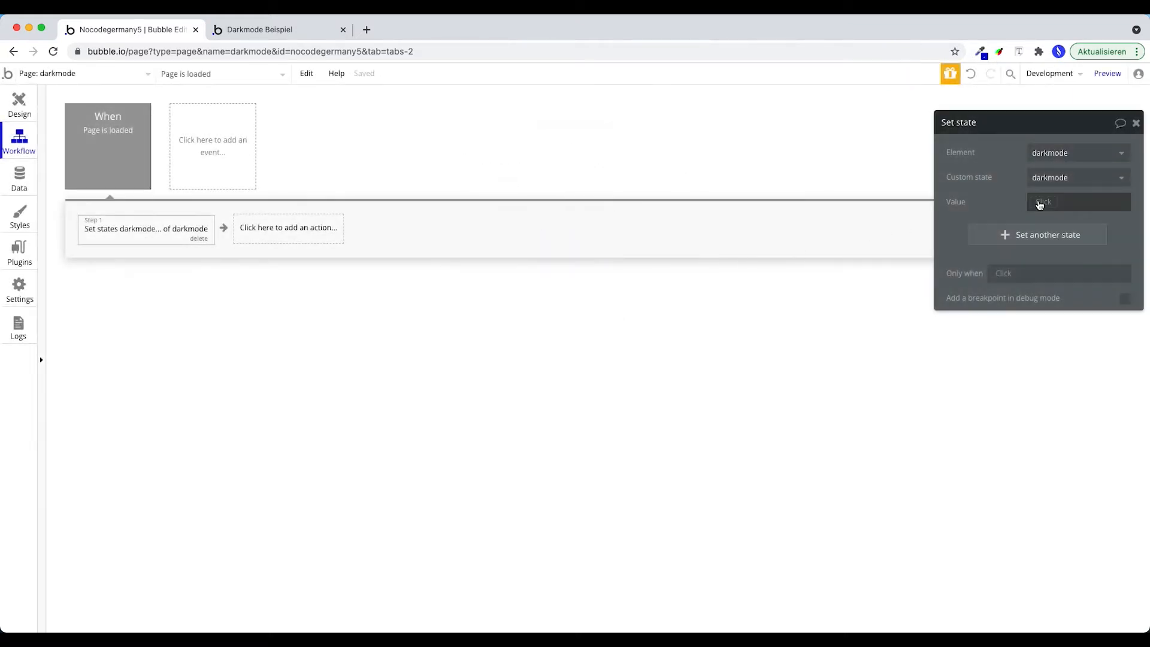
{"action": "left_click", "coordinate": [1039, 202]}
{"action": "left_click", "coordinate": [1043, 255]}
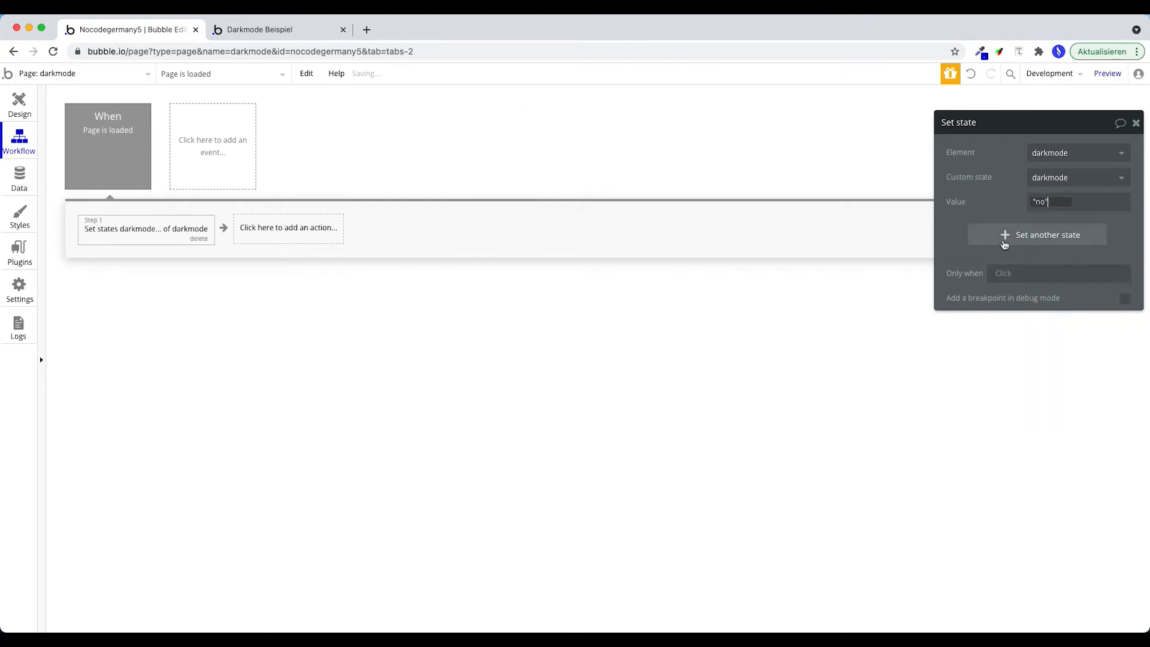
Step: Create a click workflow for the toggle-off icon that runs only when darkmode's darkmode is "no"
{"action": "left_click", "coordinate": [6, 103]}
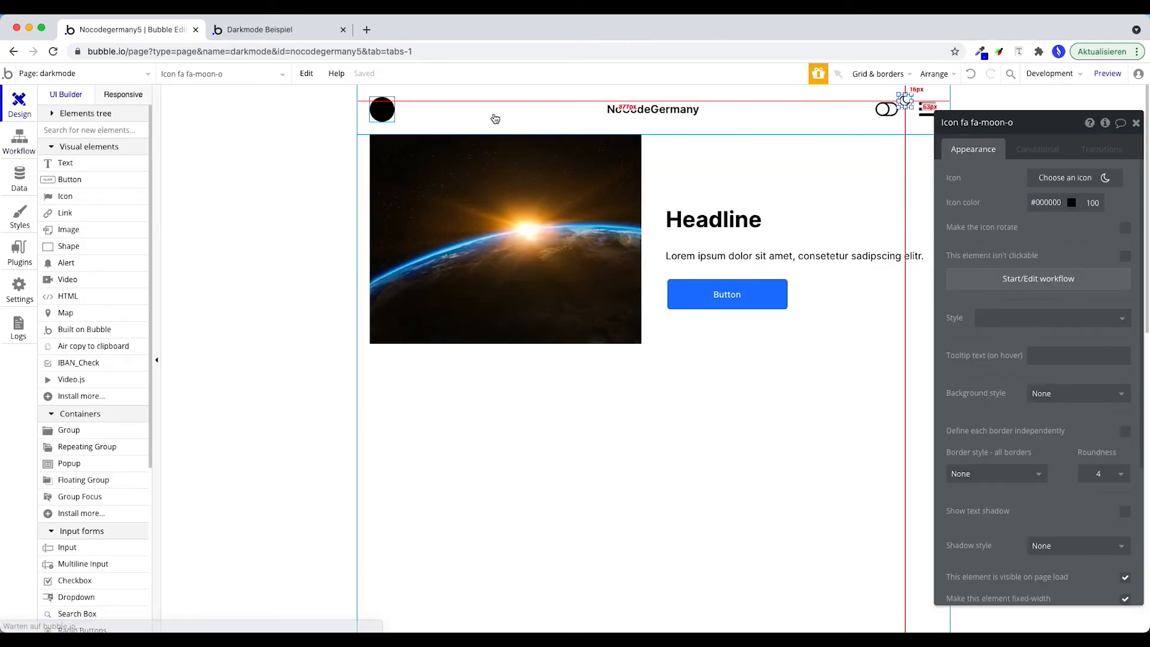
{"action": "left_click", "coordinate": [887, 116]}
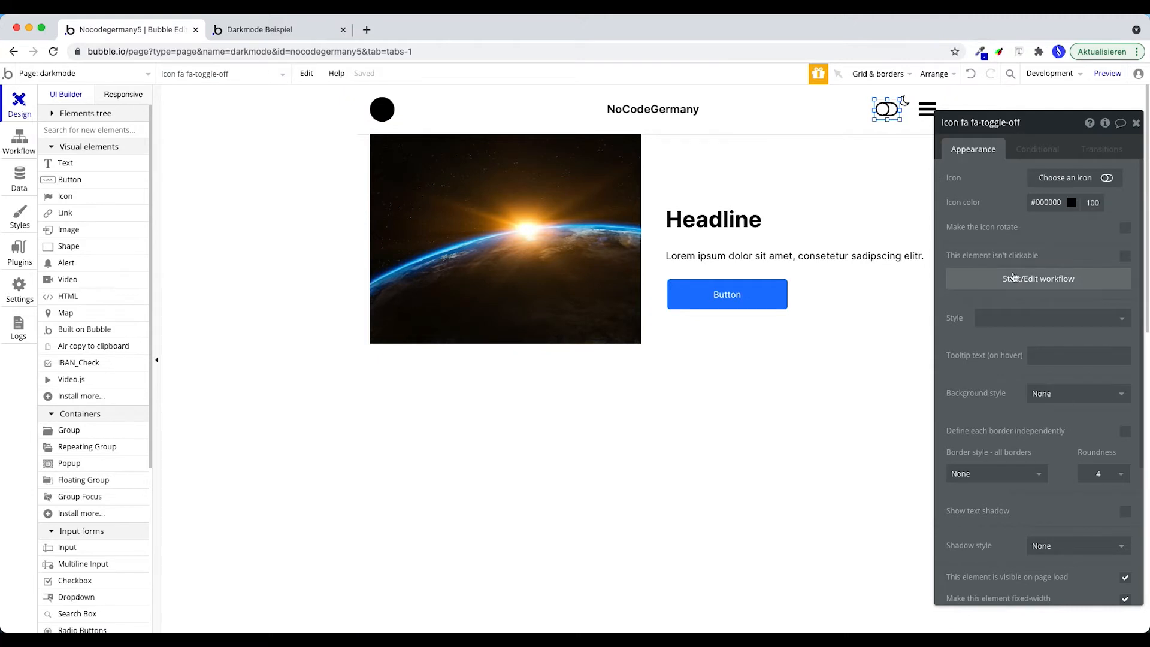
{"action": "left_click", "coordinate": [1013, 278]}
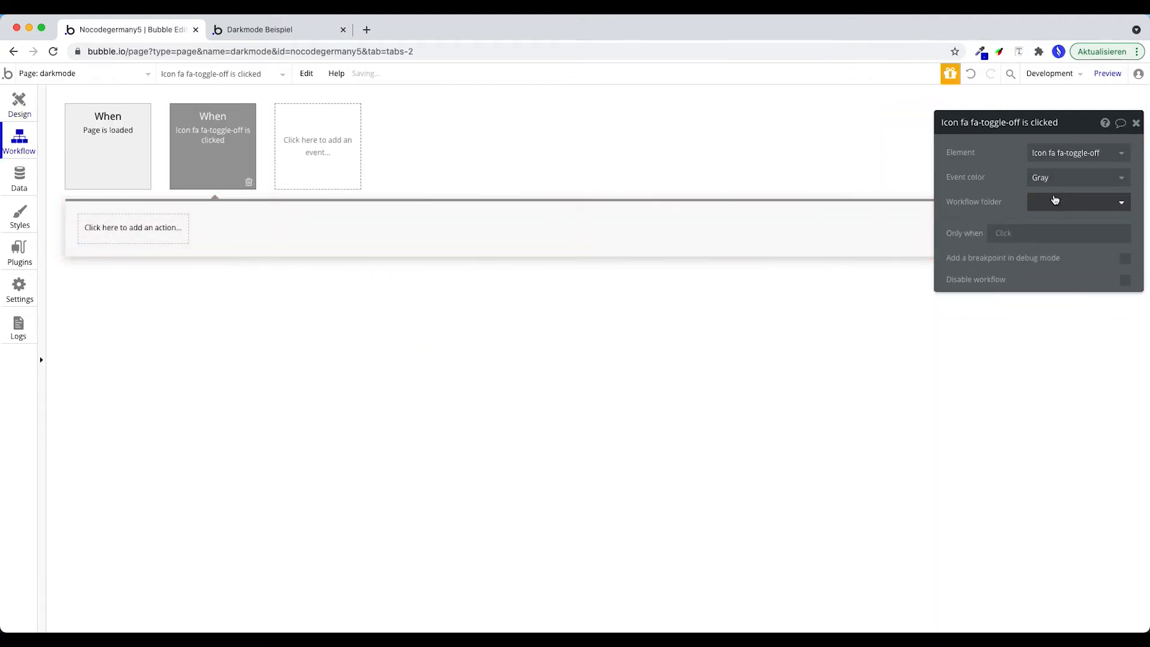
{"action": "left_click", "coordinate": [1000, 233]}
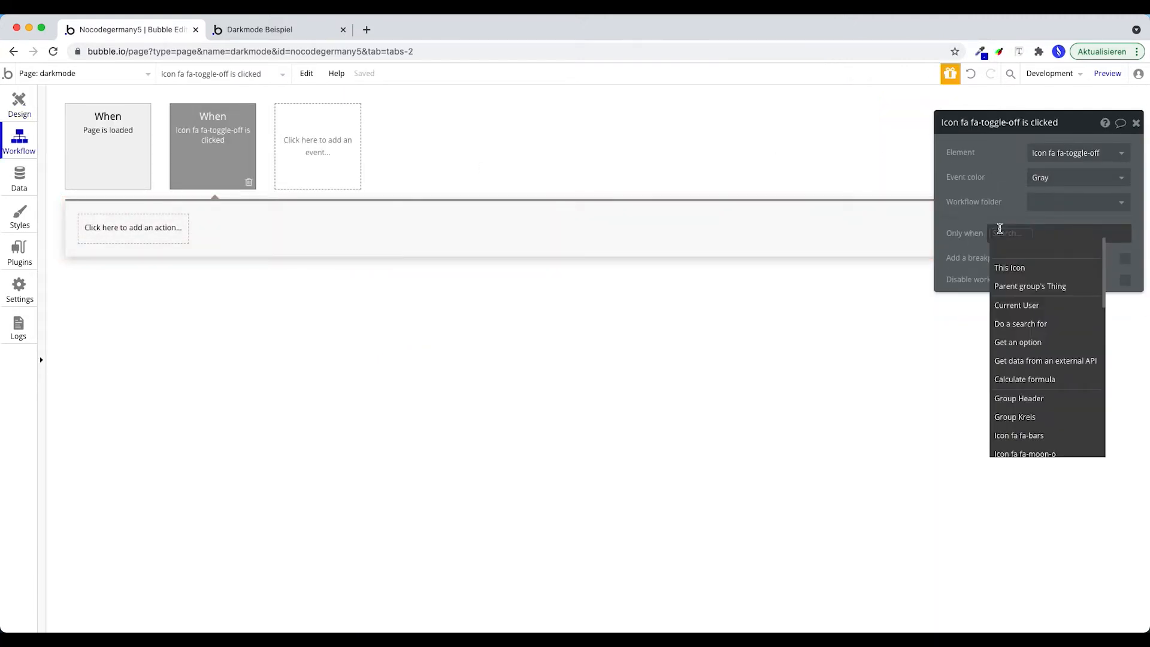
{"action": "type", "text": "dark"}
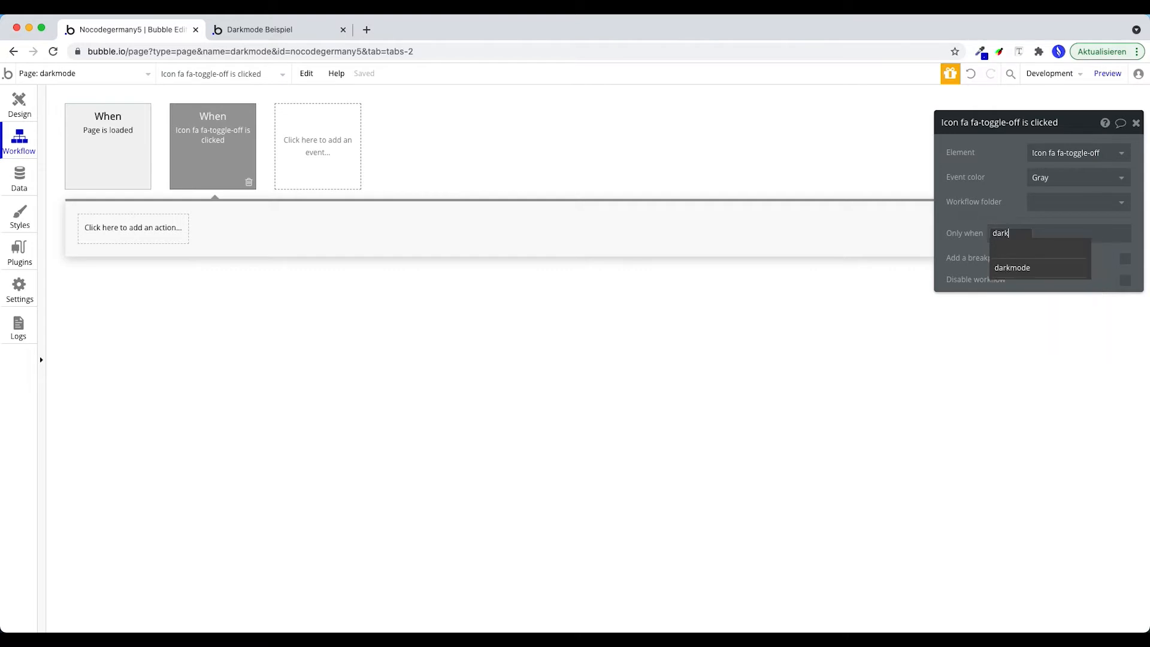
{"action": "left_click", "coordinate": [1013, 267]}
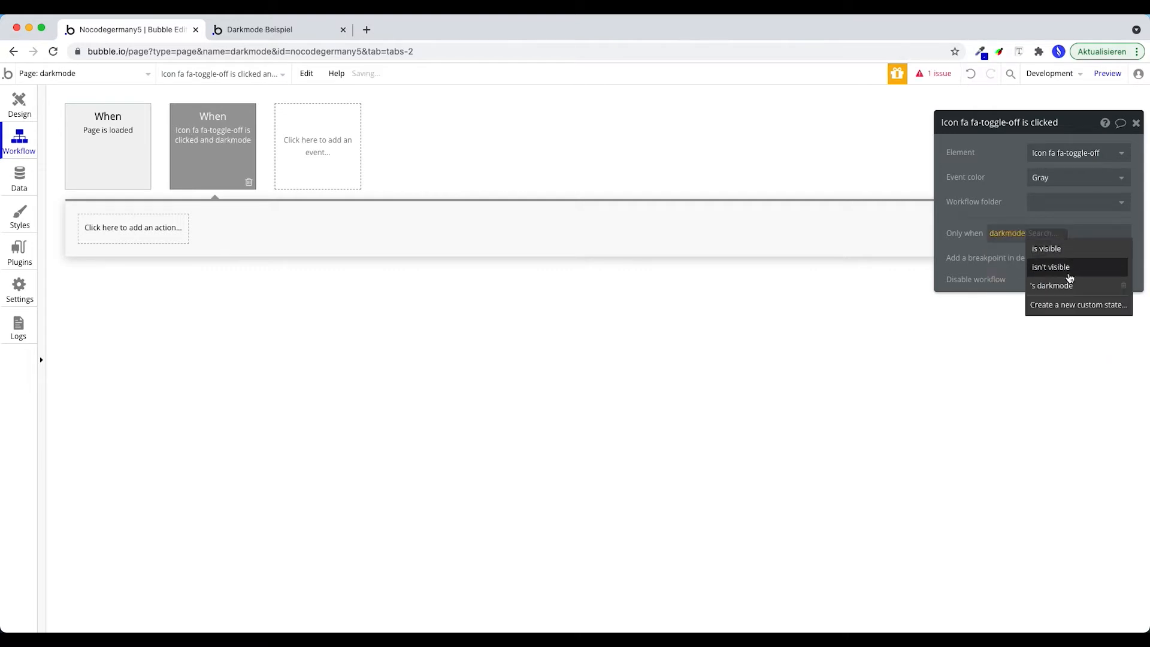
{"action": "left_click", "coordinate": [1066, 284]}
{"action": "left_click", "coordinate": [1081, 233]}
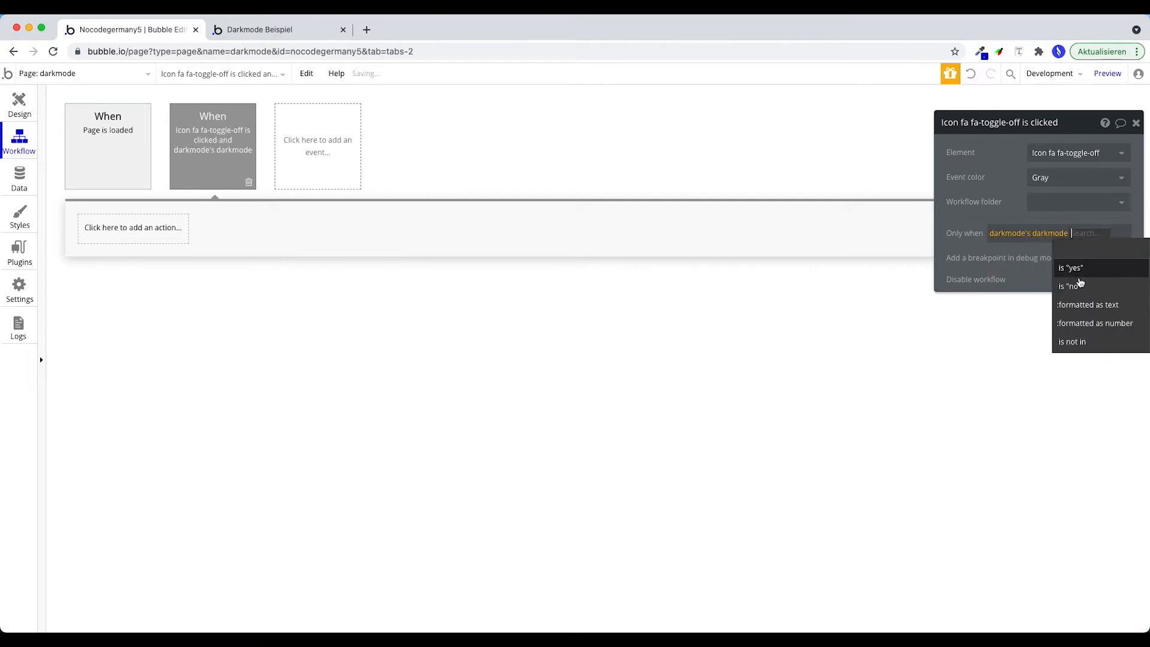
{"action": "left_click", "coordinate": [1078, 293]}
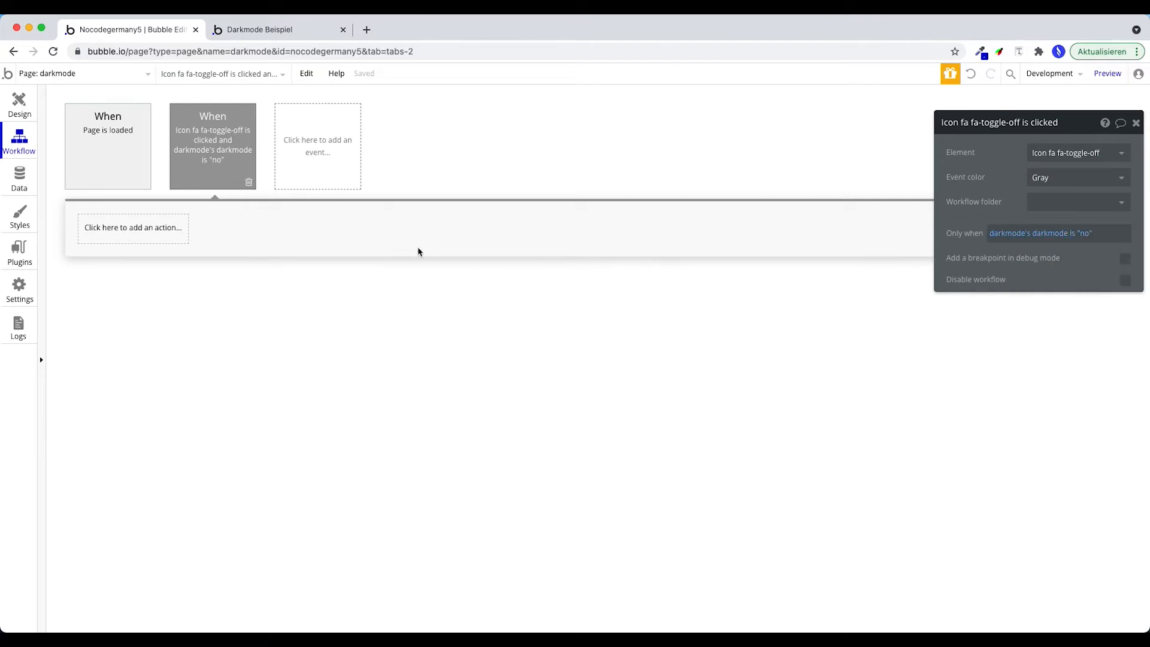
Step: Add a "Set state of an element" action to the toggle-off click workflow that sets the darkmode page's custom state darkmode to "yes"
{"action": "left_click", "coordinate": [154, 233]}
{"action": "type", "text": "set st"}
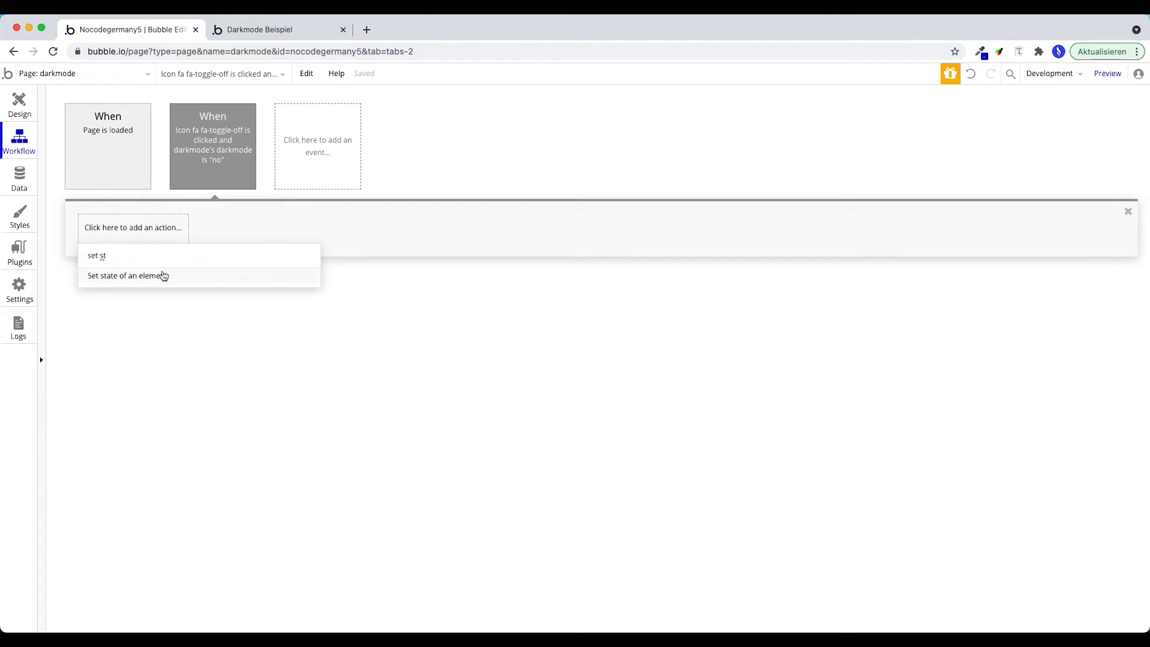
{"action": "left_click", "coordinate": [164, 276]}
{"action": "left_click", "coordinate": [1064, 153]}
{"action": "left_click", "coordinate": [1044, 173]}
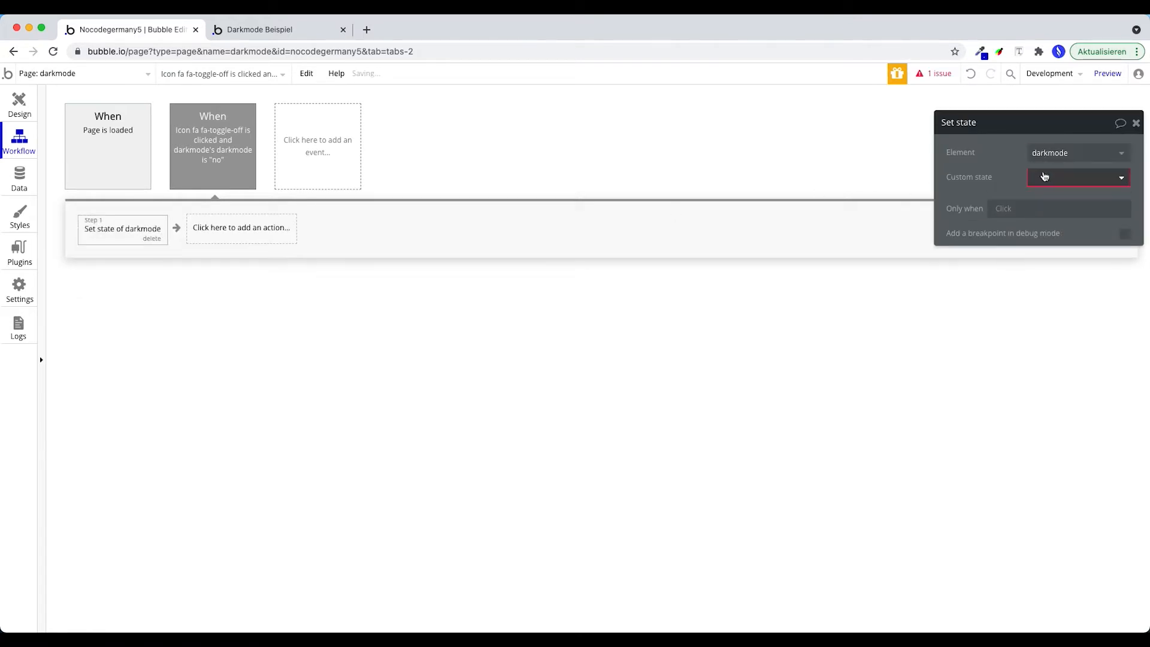
{"action": "left_click", "coordinate": [1044, 176]}
{"action": "left_click", "coordinate": [1047, 190]}
{"action": "left_click", "coordinate": [1041, 204]}
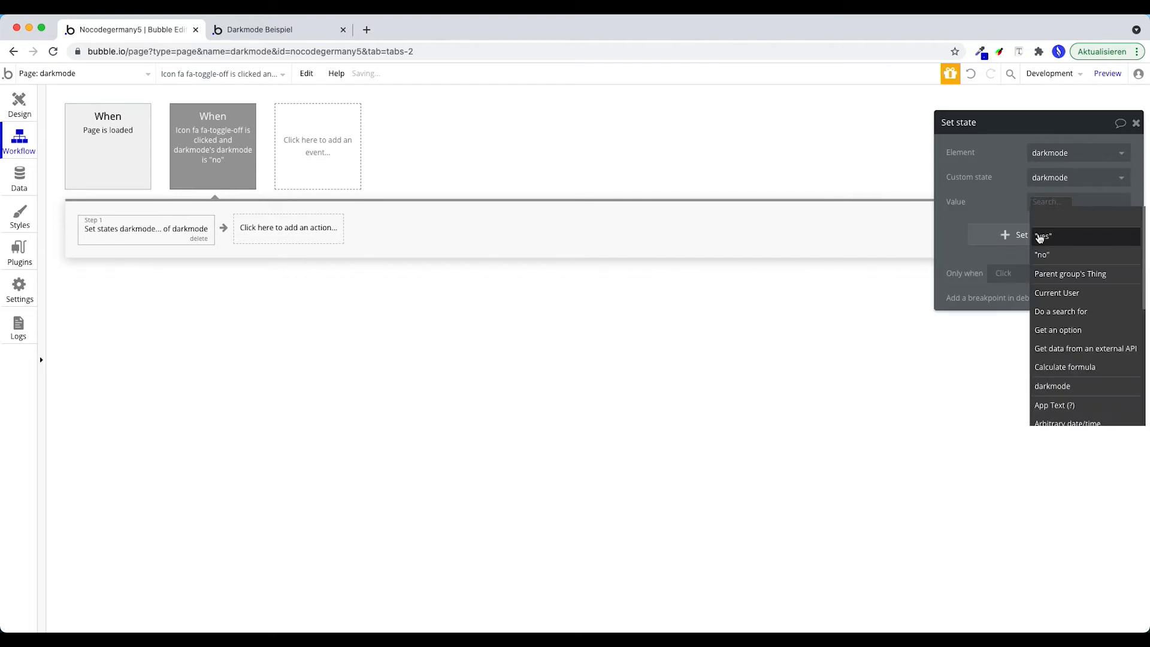
{"action": "left_click", "coordinate": [1040, 236]}
Step: Duplicate the toggle-off click event, including its action, into the next empty event slot
{"action": "right_click", "coordinate": [208, 139]}
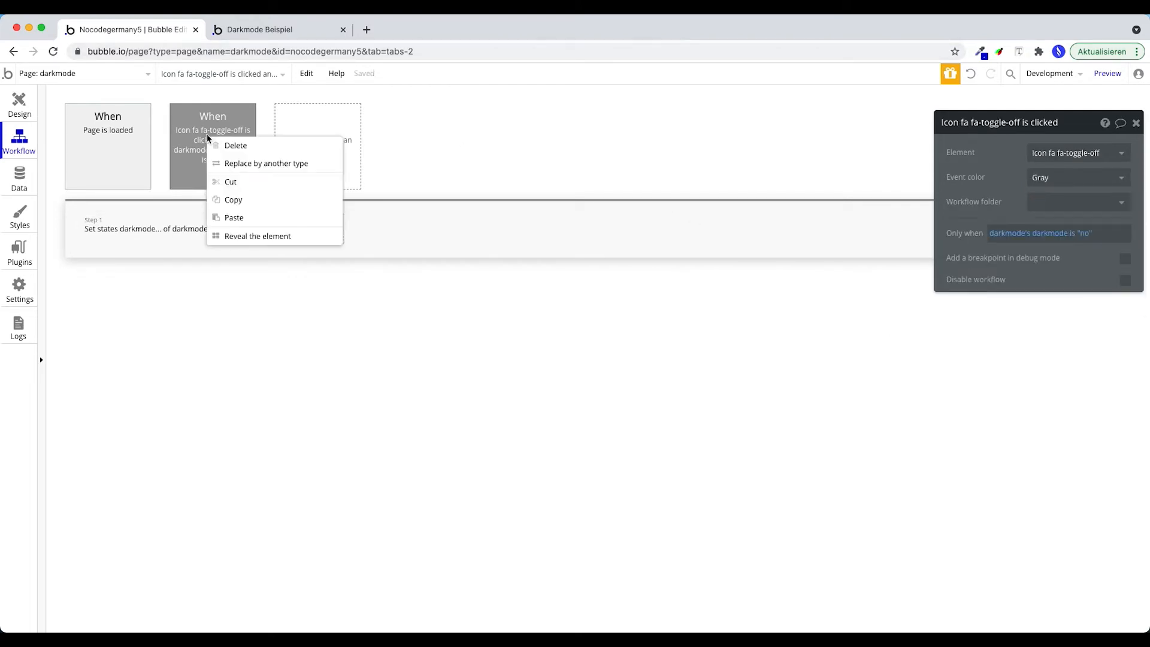
{"action": "left_click", "coordinate": [259, 212]}
{"action": "left_click", "coordinate": [290, 141]}
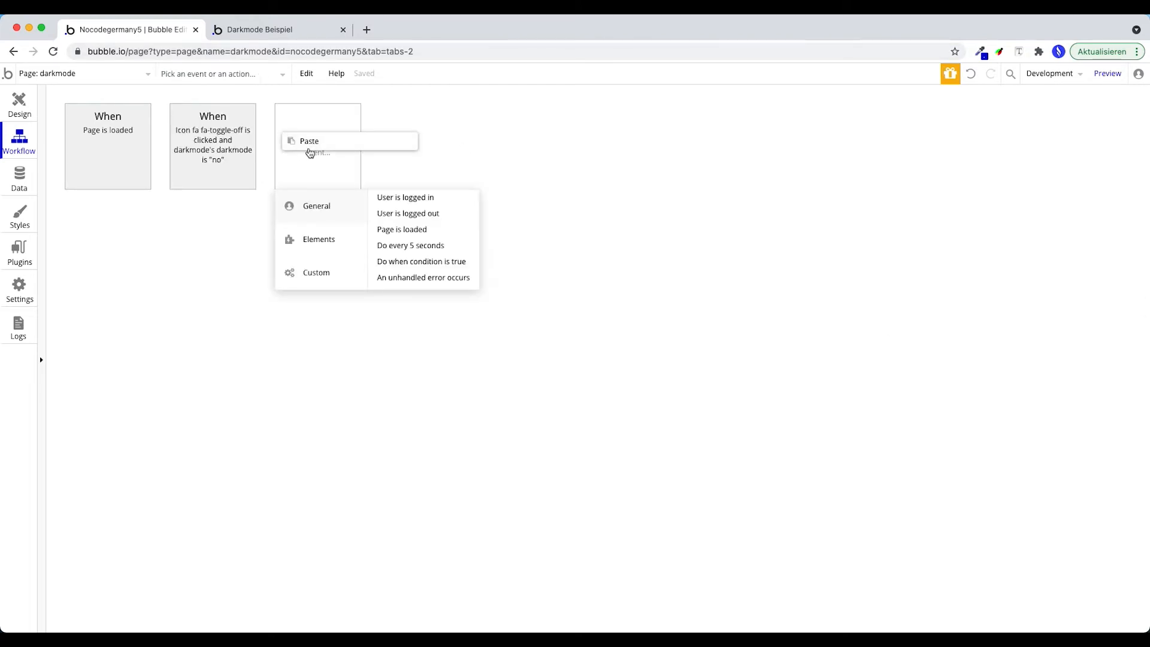
{"action": "left_click", "coordinate": [303, 144]}
Step: Set the event color of the original toggle-off click event to Green and that of its copy to Red
{"action": "left_click", "coordinate": [236, 147]}
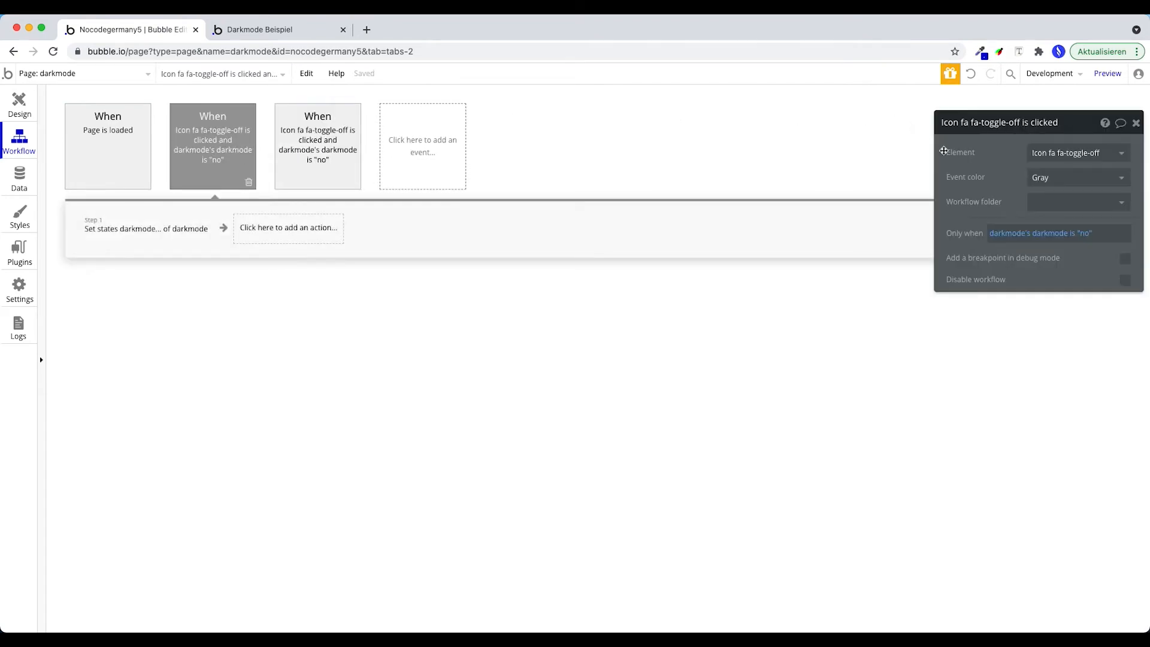
{"action": "left_click", "coordinate": [1065, 180]}
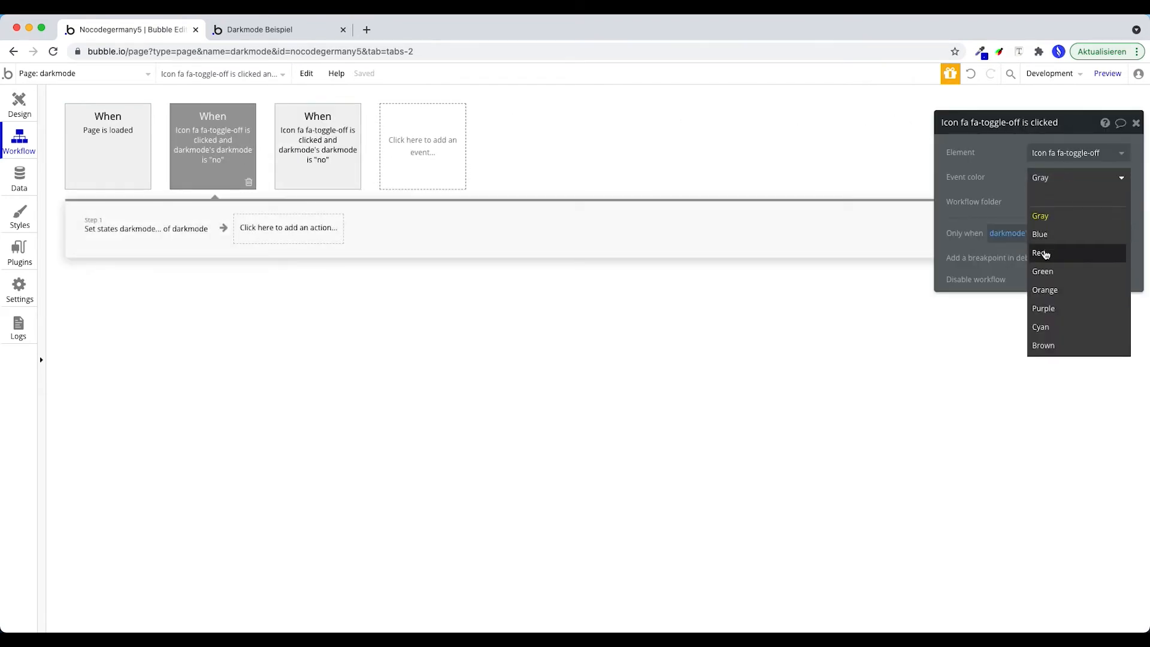
{"action": "left_click", "coordinate": [1049, 274]}
{"action": "left_click", "coordinate": [318, 120]}
{"action": "left_click", "coordinate": [1065, 178]}
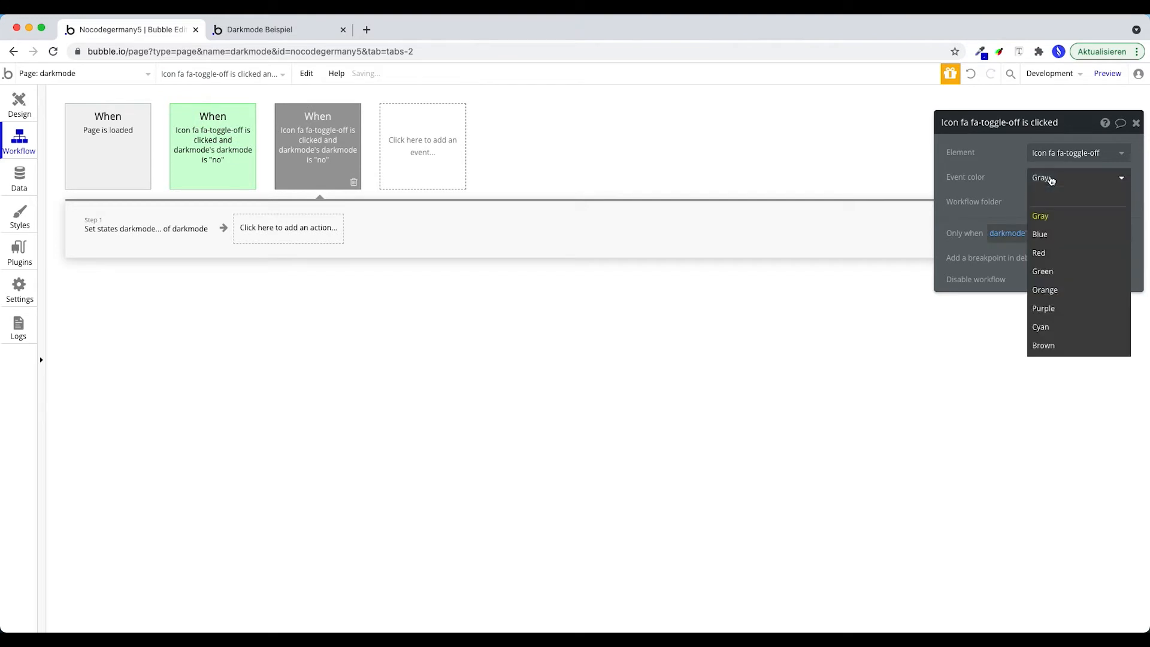
{"action": "left_click", "coordinate": [1043, 253]}
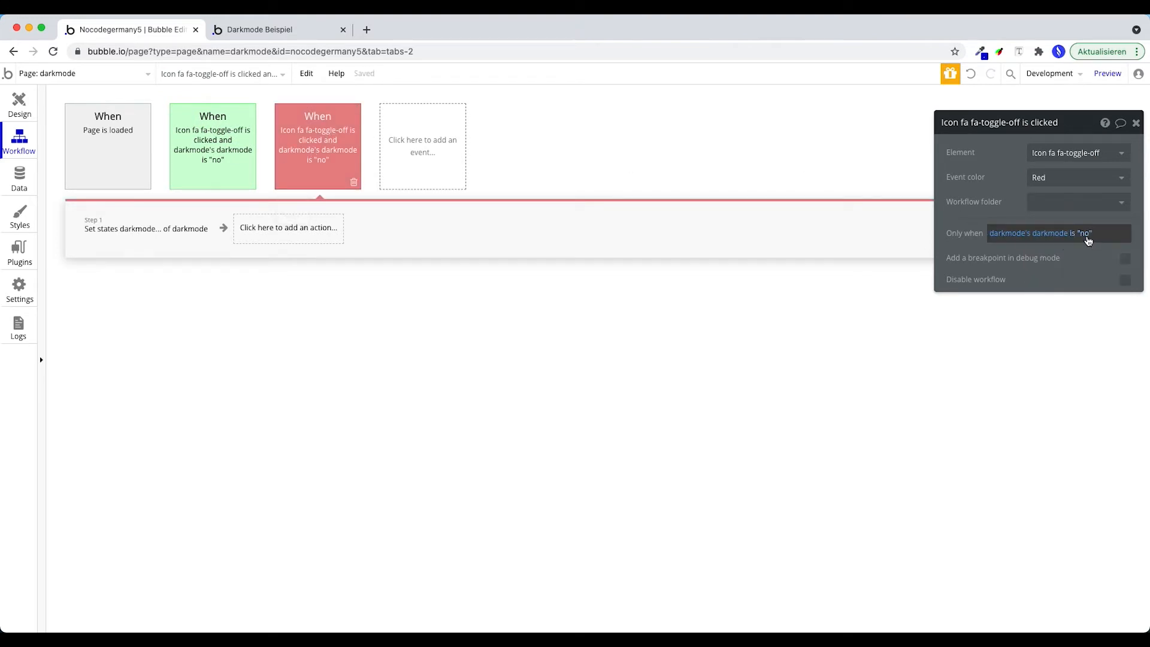
Step: In the red click event, change the condition to darkmode's darkmode is "yes" and the action's state value to "no"
{"action": "left_click", "coordinate": [1085, 235]}
{"action": "left_click", "coordinate": [1080, 269]}
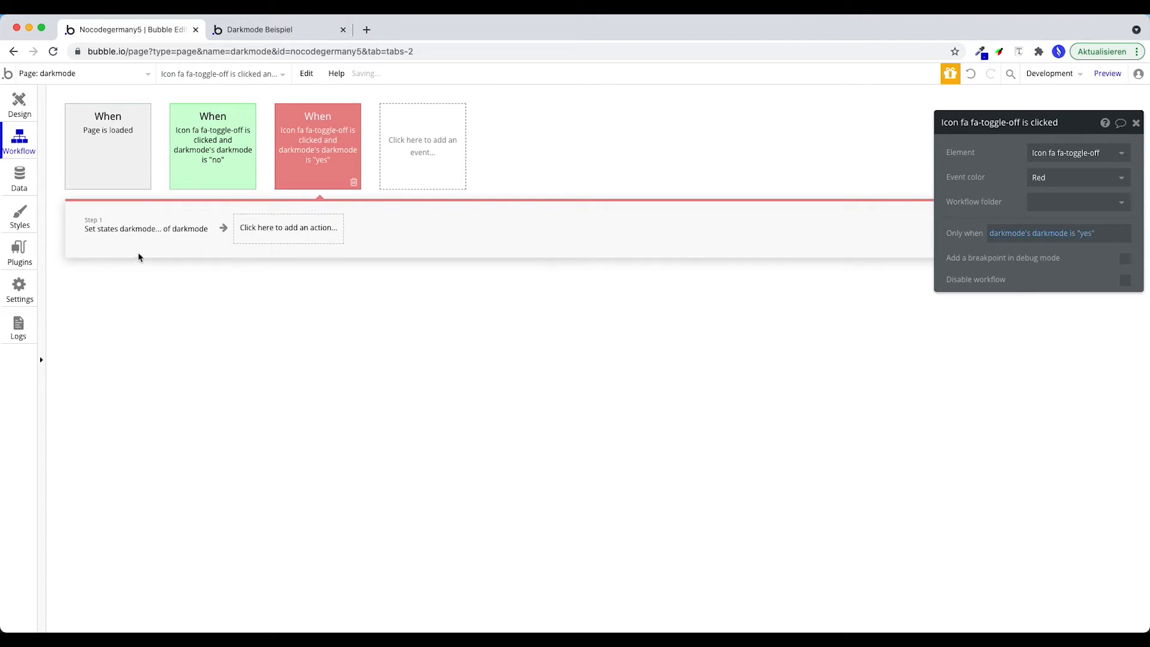
{"action": "left_click", "coordinate": [145, 232]}
{"action": "left_click", "coordinate": [1039, 203]}
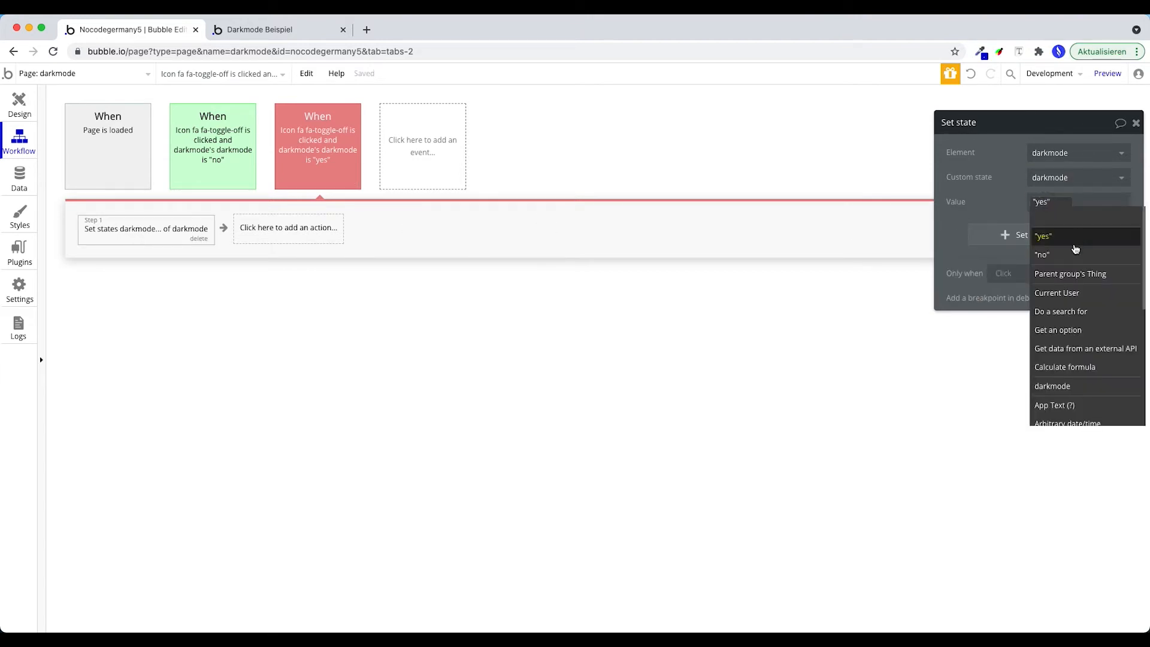
{"action": "left_click", "coordinate": [1063, 256]}
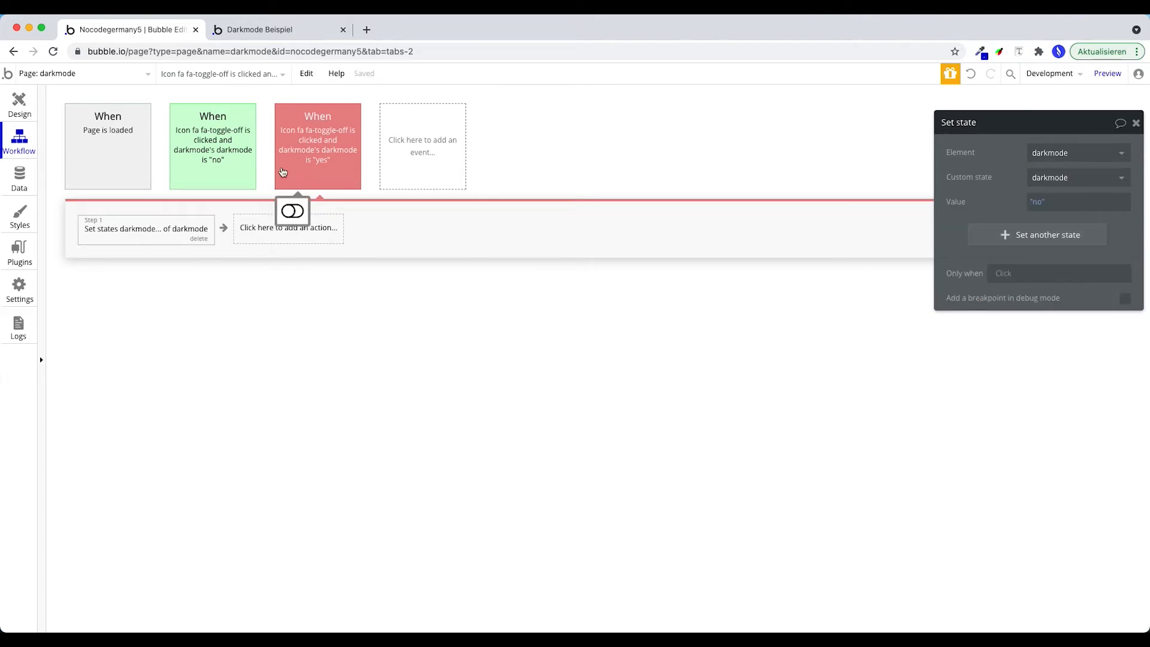
Step: In the page design, add a condition to the black circle group Kreis for when darkmode's darkmode is "yes"
{"action": "left_click", "coordinate": [12, 107]}
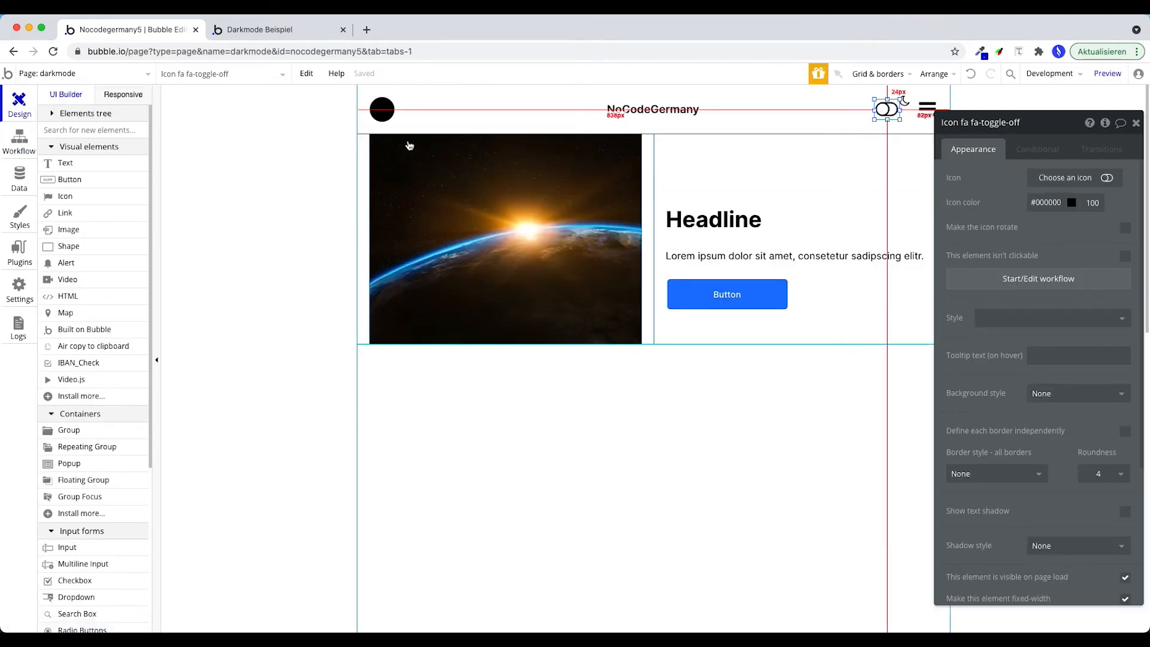
{"action": "left_click", "coordinate": [382, 120]}
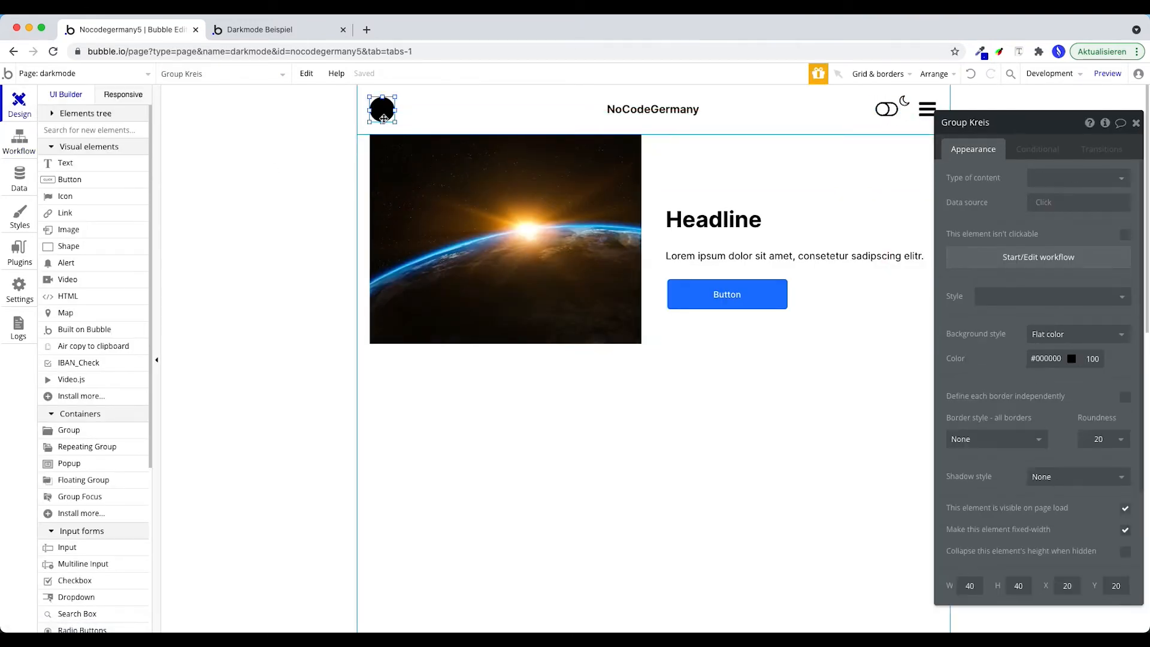
{"action": "left_click", "coordinate": [1037, 149]}
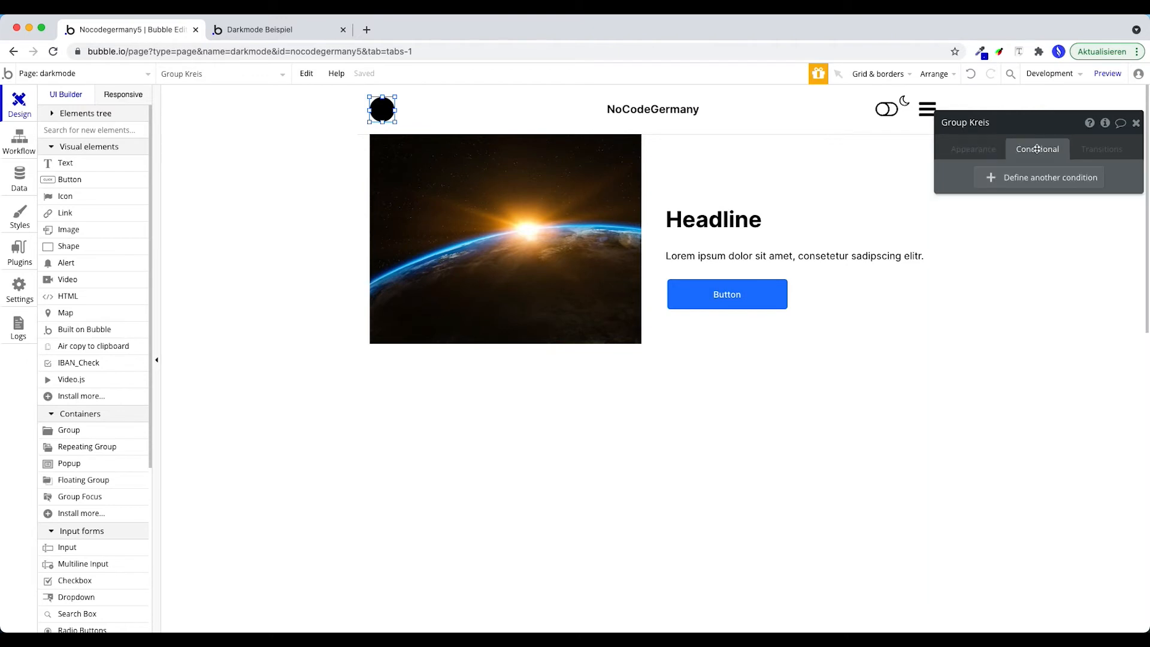
{"action": "left_click", "coordinate": [1023, 179]}
{"action": "left_click", "coordinate": [997, 183]}
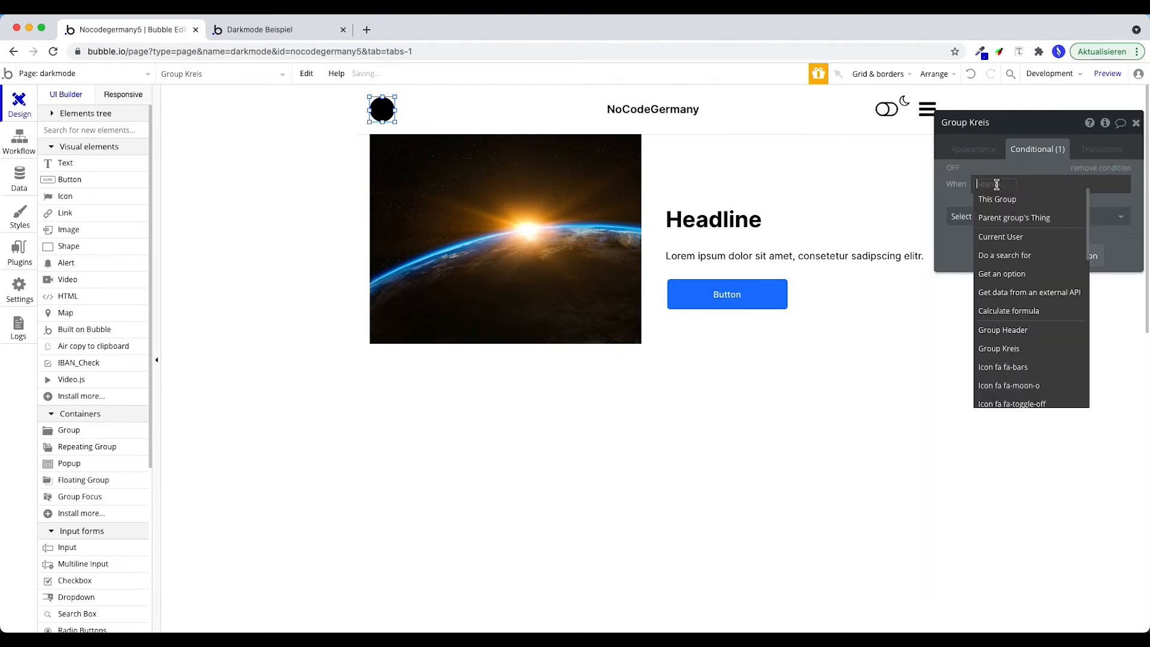
{"action": "type", "text": "dar"}
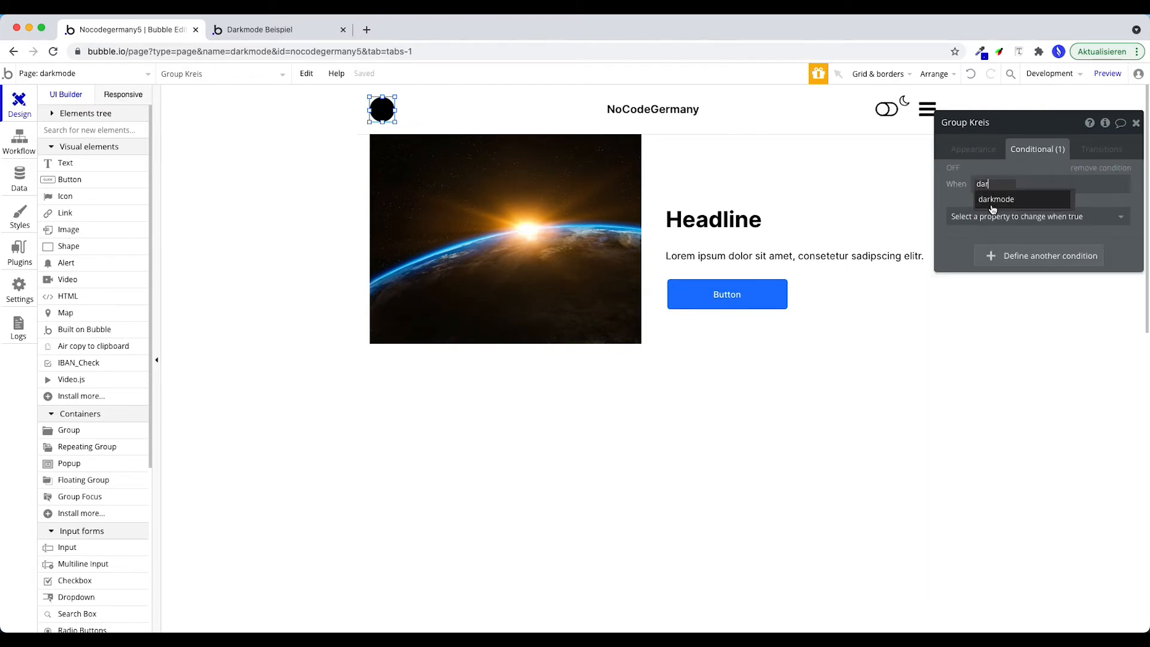
{"action": "left_click", "coordinate": [994, 202]}
{"action": "left_click", "coordinate": [1036, 310]}
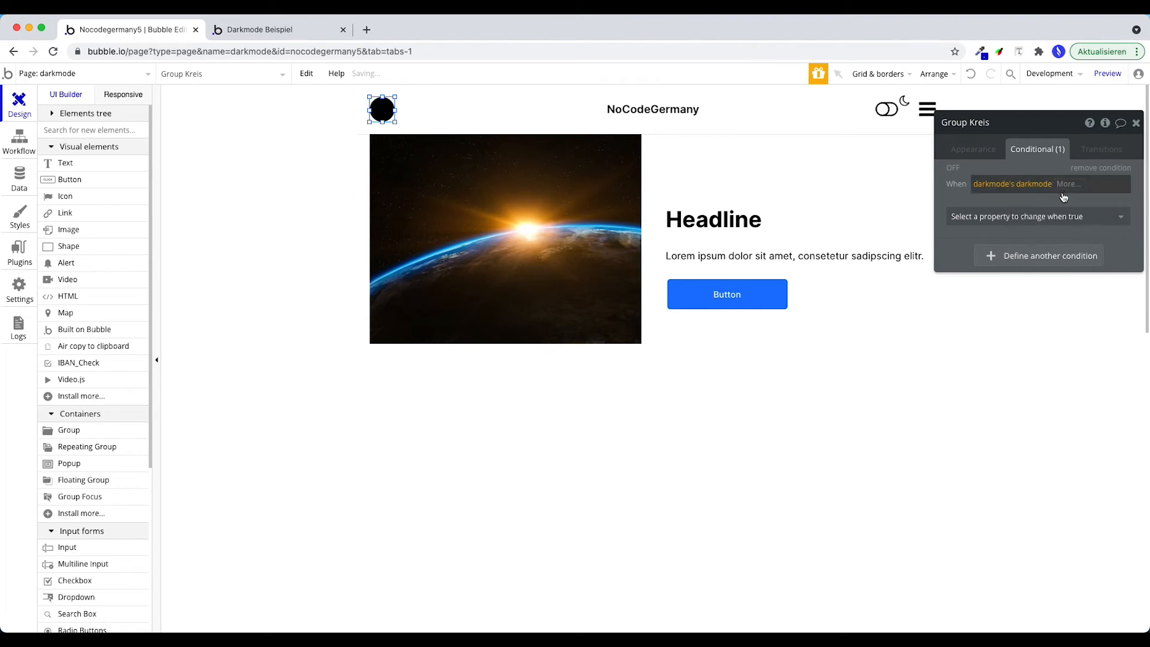
{"action": "left_click", "coordinate": [1066, 192]}
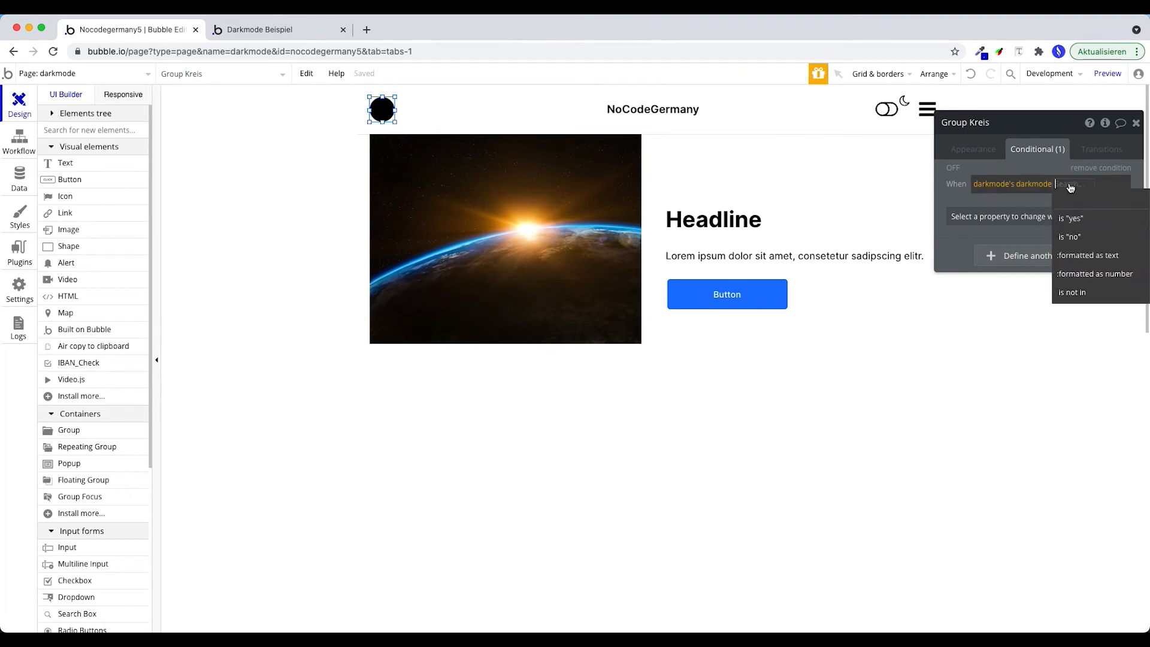
{"action": "left_click", "coordinate": [1074, 220]}
Step: Make the circle group's condition change its background color to #FFFFFF
{"action": "left_click", "coordinate": [1030, 217]}
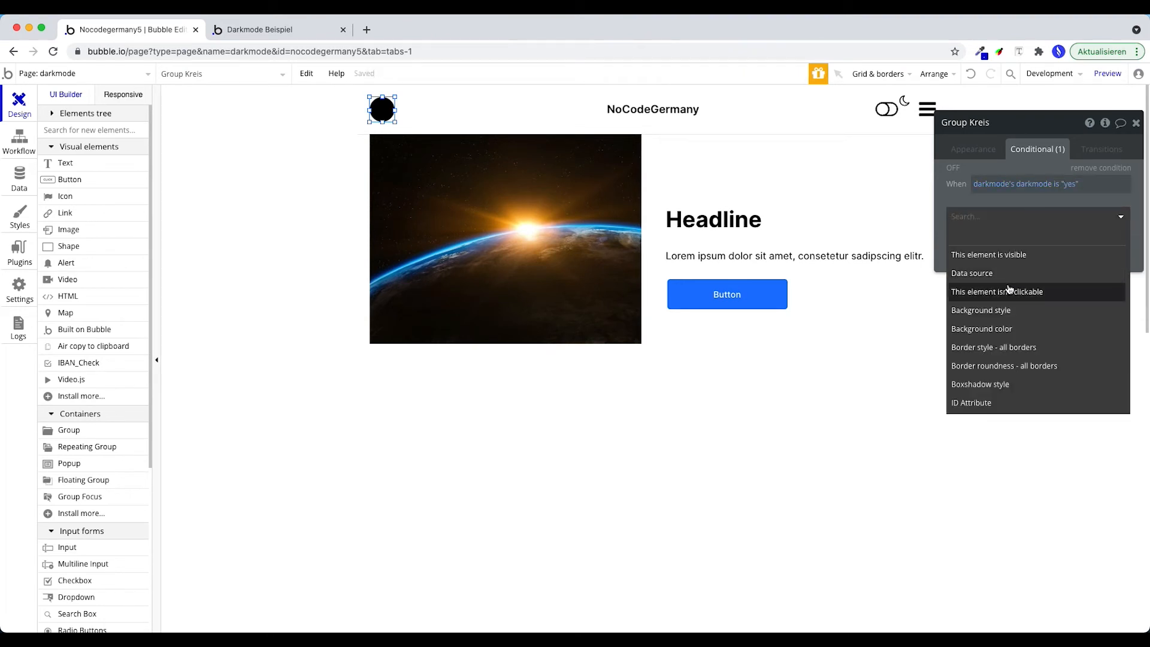
{"action": "left_click", "coordinate": [982, 329]}
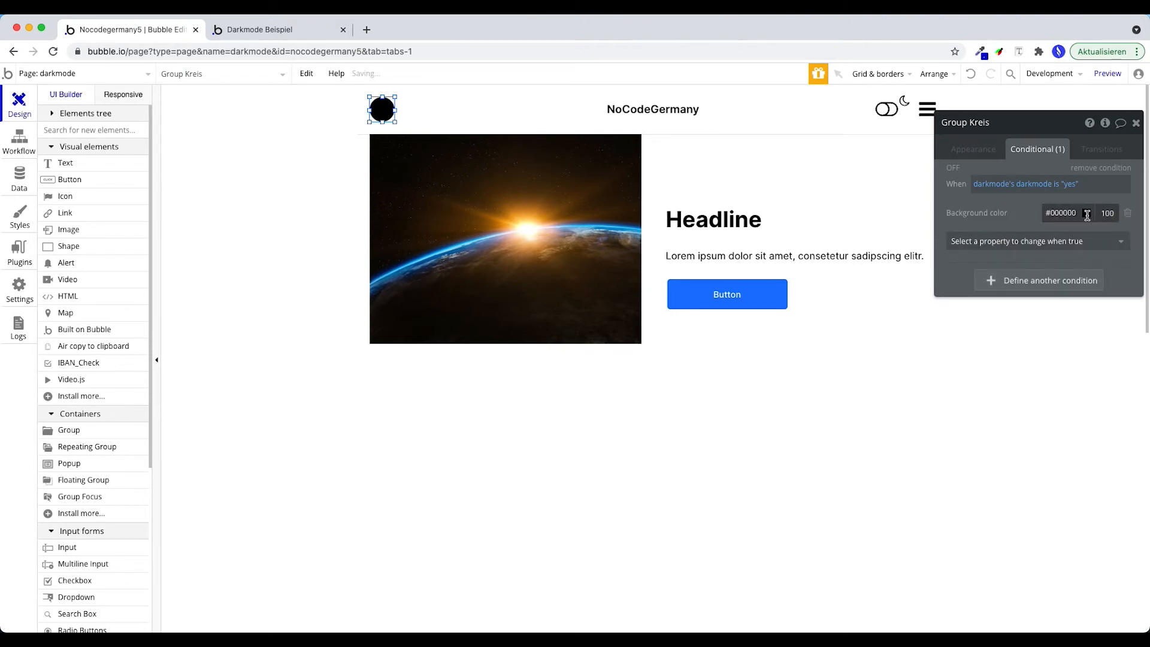
{"action": "left_click", "coordinate": [1088, 214]}
{"action": "left_click_drag", "start_coordinate": [1065, 252], "coordinate": [1018, 214]}
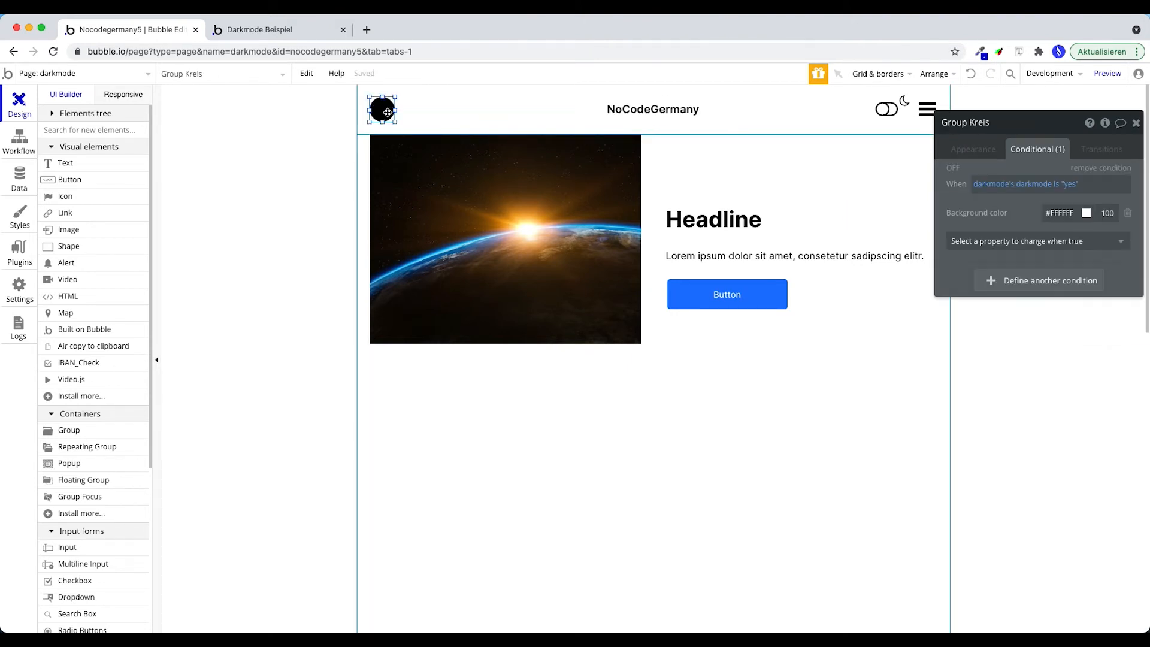
Step: Copy the circle group's conditional formatting onto the NoCodeGermany header text
{"action": "right_click", "coordinate": [388, 112]}
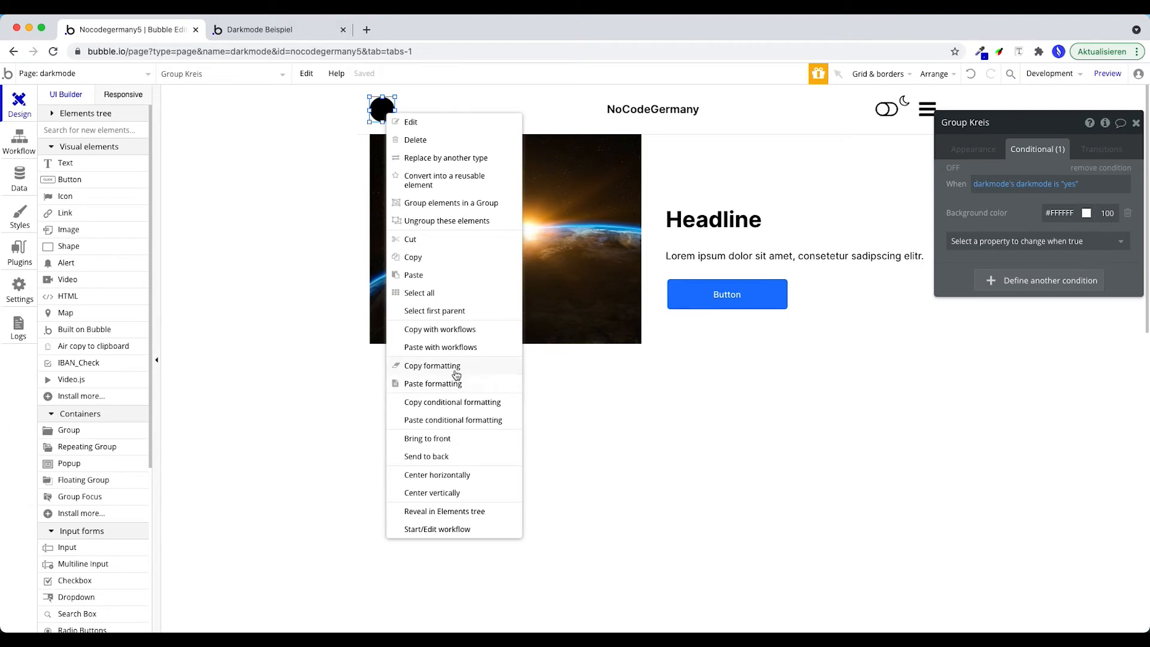
{"action": "left_click", "coordinate": [461, 402]}
{"action": "left_click", "coordinate": [653, 109]}
{"action": "right_click", "coordinate": [676, 110]}
{"action": "left_click", "coordinate": [743, 418]}
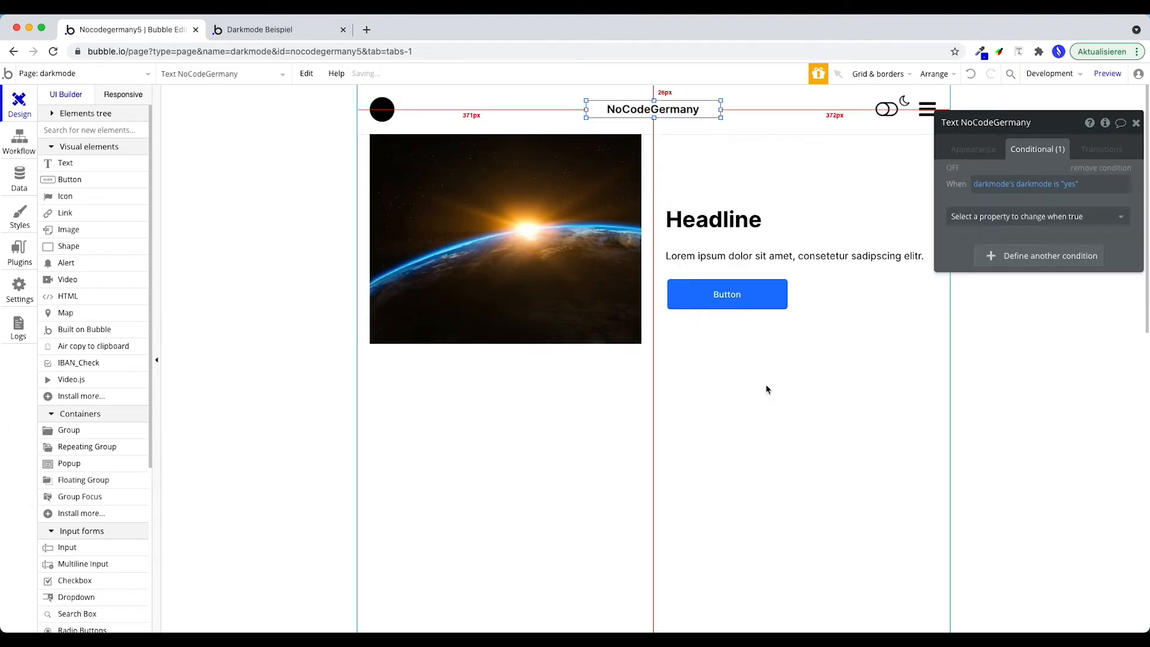
Step: Make the NoCodeGermany text's condition change its font color to white
{"action": "left_click", "coordinate": [1063, 227]}
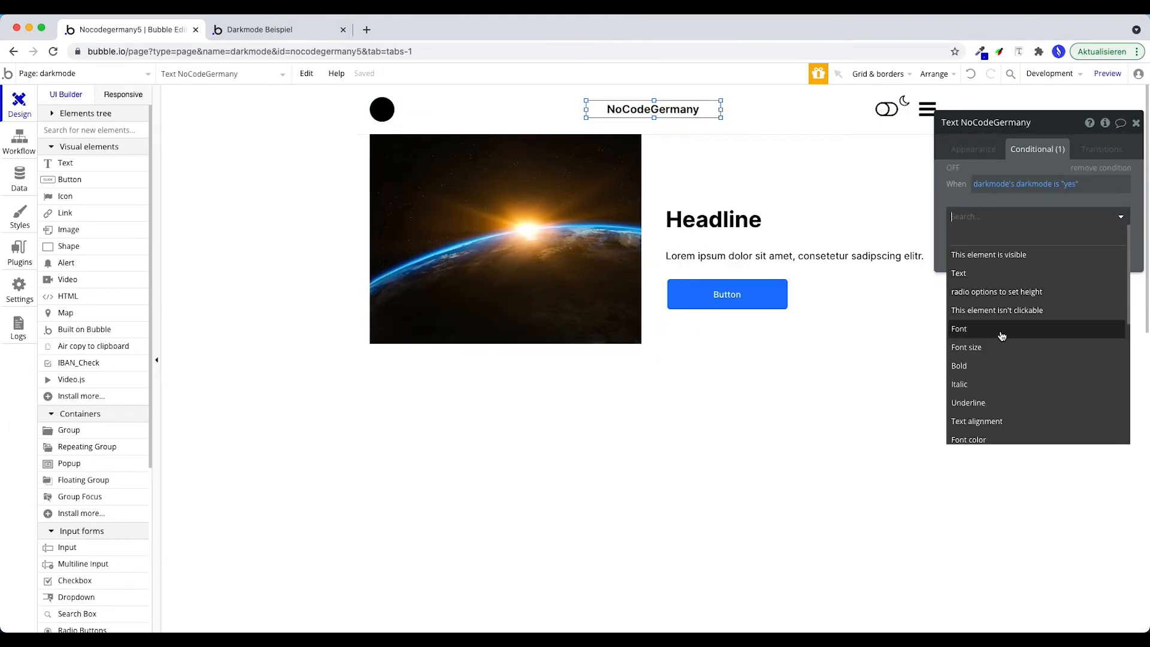
{"action": "left_click", "coordinate": [1012, 433]}
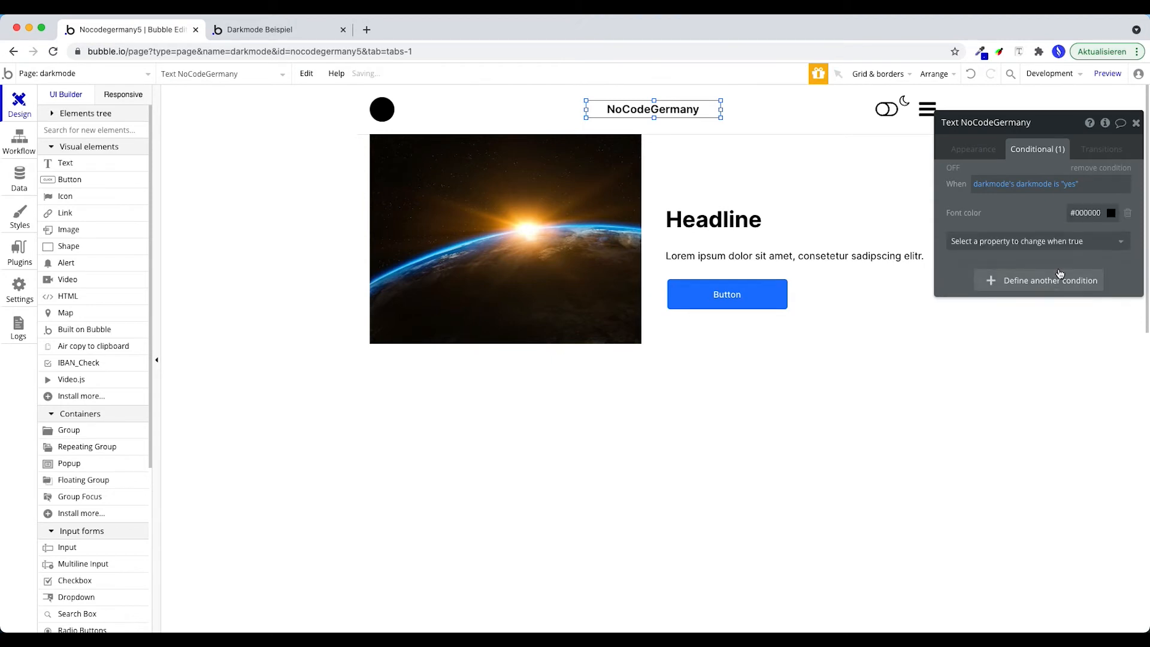
{"action": "left_click", "coordinate": [1110, 213]}
{"action": "left_click_drag", "start_coordinate": [1090, 258], "coordinate": [989, 211]}
{"action": "left_click", "coordinate": [978, 204]}
Step: Paste the copied conditional formatting onto the header's toggle-off icon and make the condition change the icon color to #FFFFFF
{"action": "left_click", "coordinate": [887, 110]}
{"action": "right_click", "coordinate": [891, 112]}
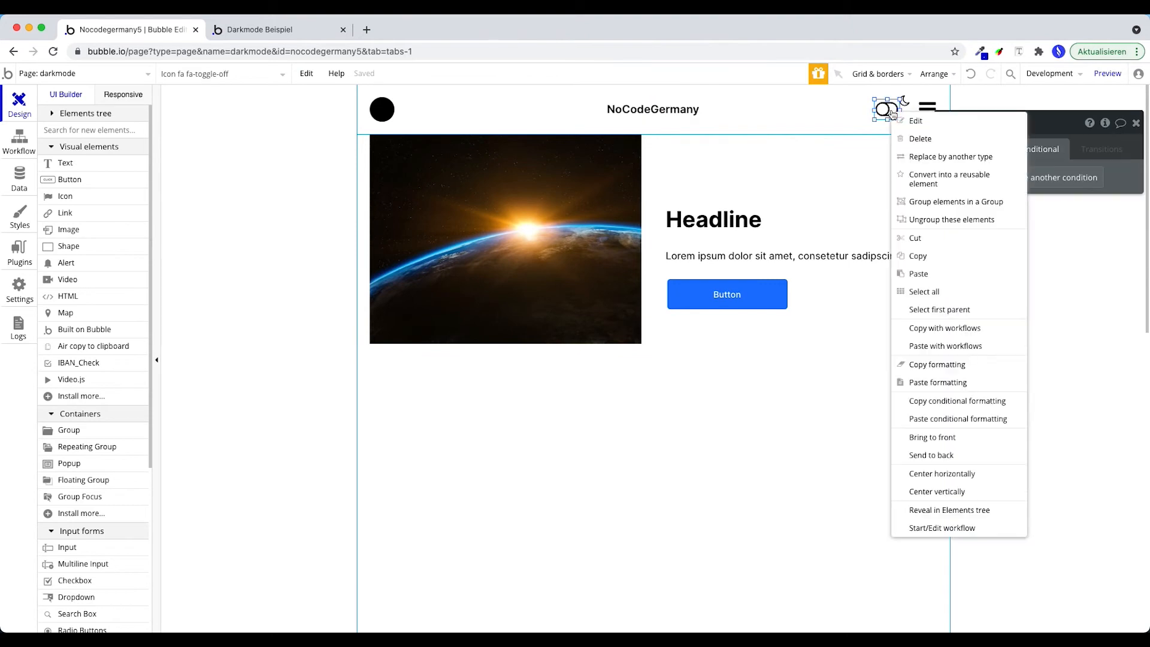
{"action": "left_click", "coordinate": [941, 419]}
{"action": "left_click", "coordinate": [1031, 216]}
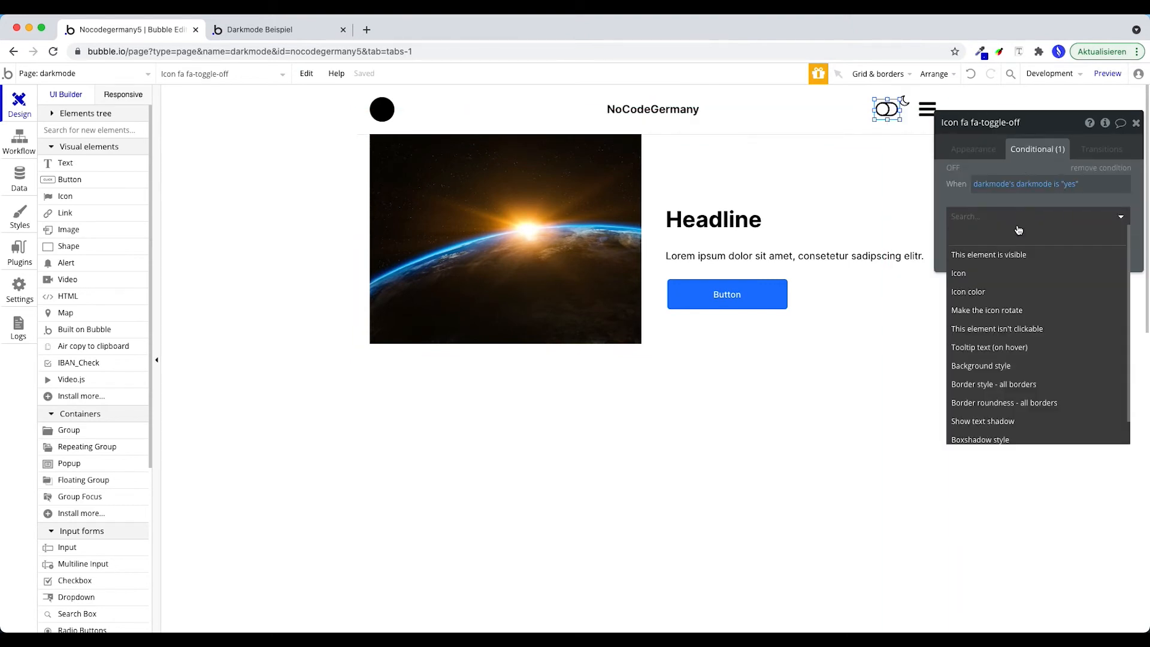
{"action": "left_click", "coordinate": [972, 293]}
{"action": "left_click", "coordinate": [1086, 213]}
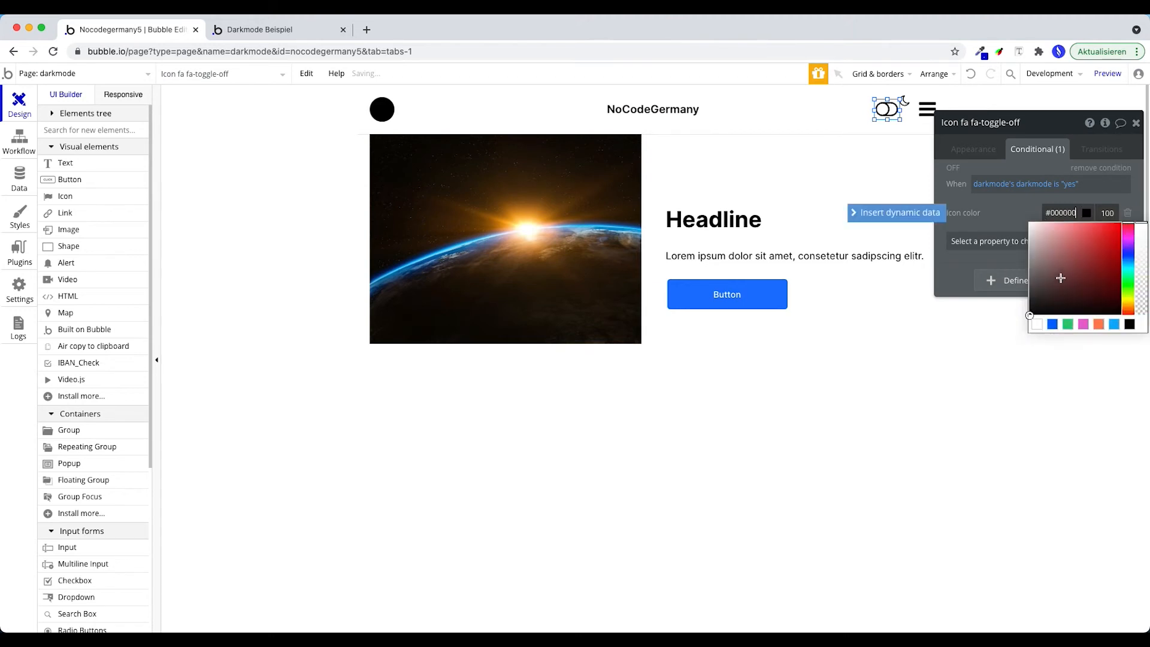
{"action": "left_click_drag", "start_coordinate": [1061, 278], "coordinate": [993, 206]}
Step: Add the Icon property to the toggle icon's condition and choose the filled toggle-on icon, searching for "togg"
{"action": "left_click", "coordinate": [990, 255]}
{"action": "left_click", "coordinate": [986, 300]}
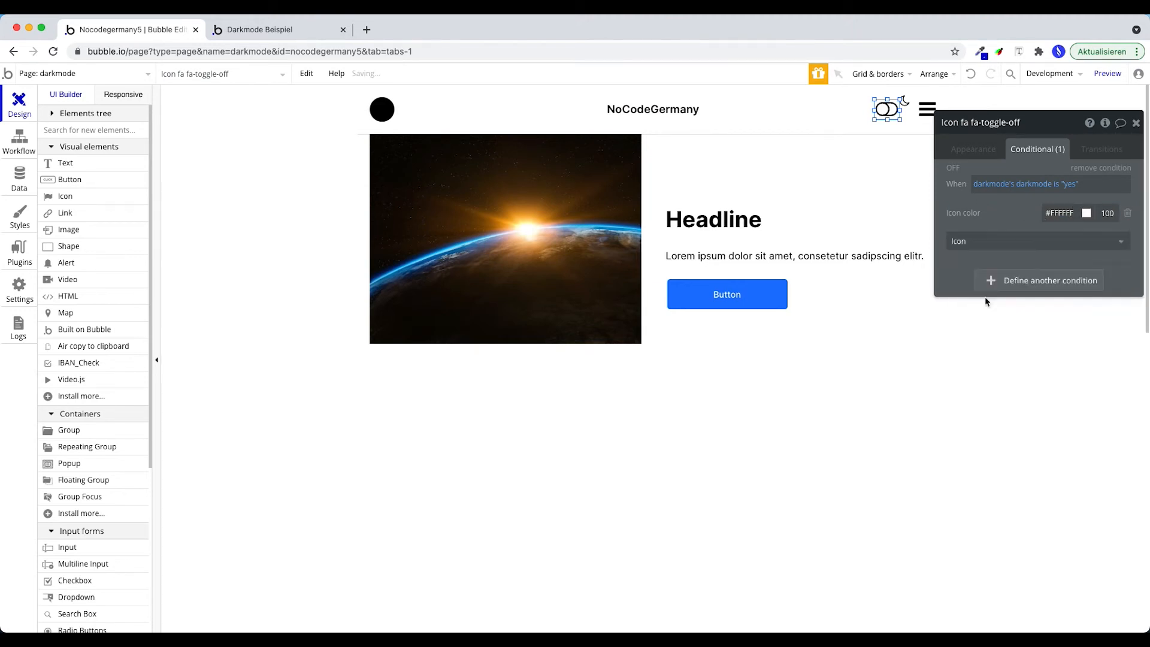
{"action": "left_click", "coordinate": [1061, 214]}
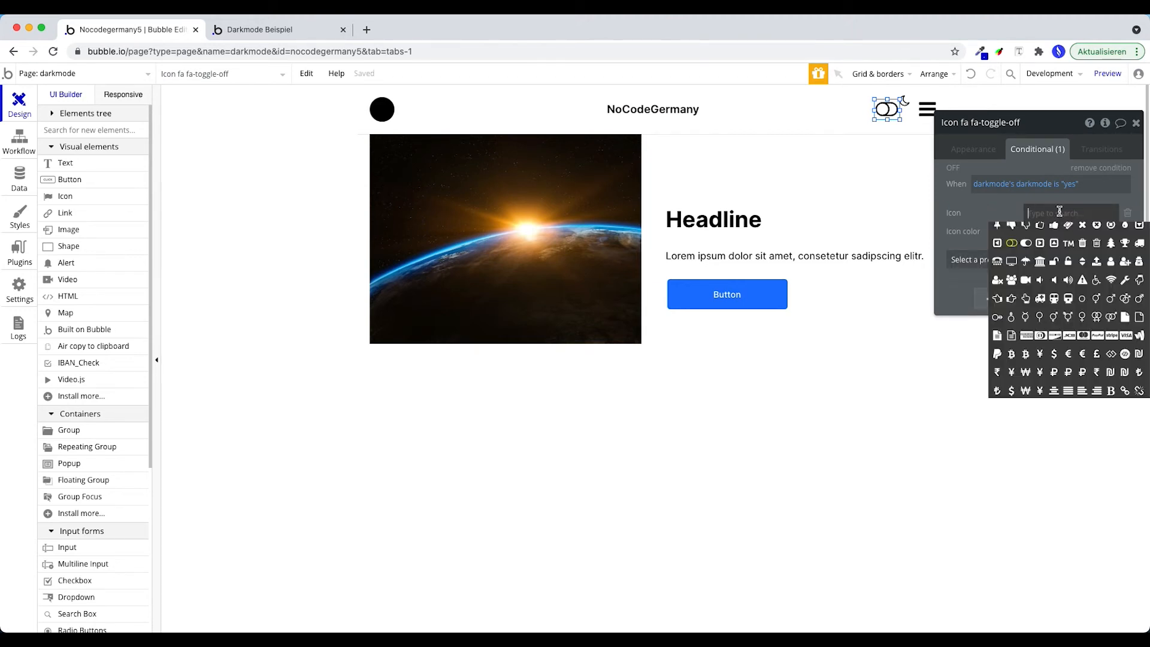
{"action": "type", "text": "togg"}
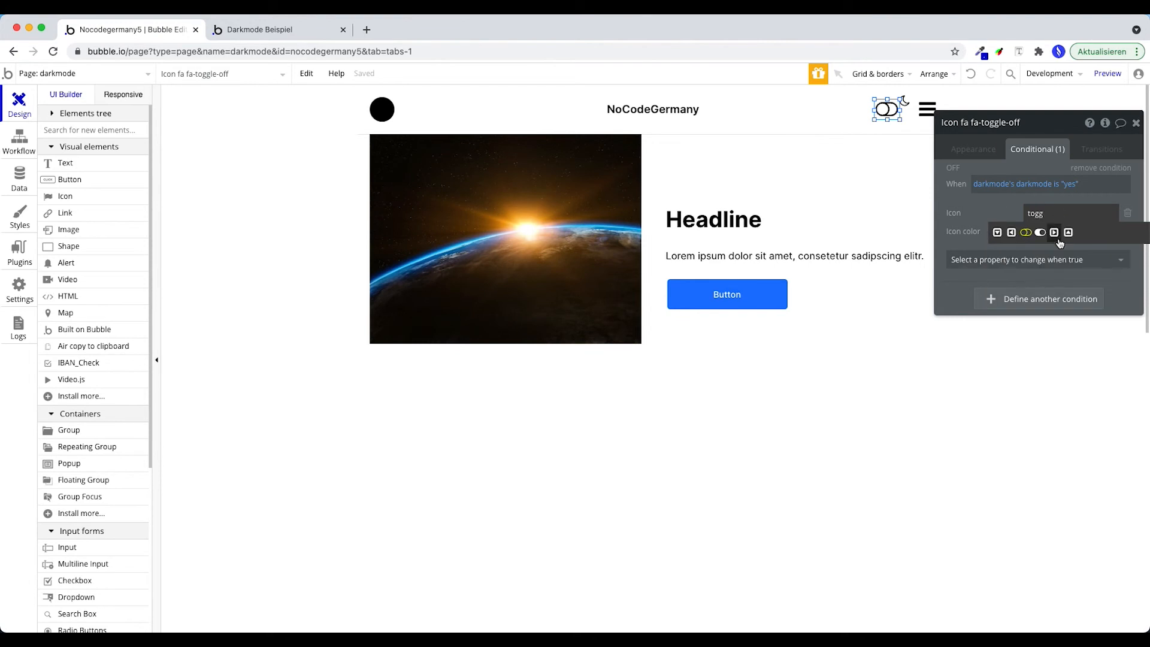
{"action": "left_click", "coordinate": [1041, 231]}
Step: Copy the header toggle icon's conditional formatting onto the moon icon beside it
{"action": "left_click", "coordinate": [893, 113]}
{"action": "right_click", "coordinate": [892, 113]}
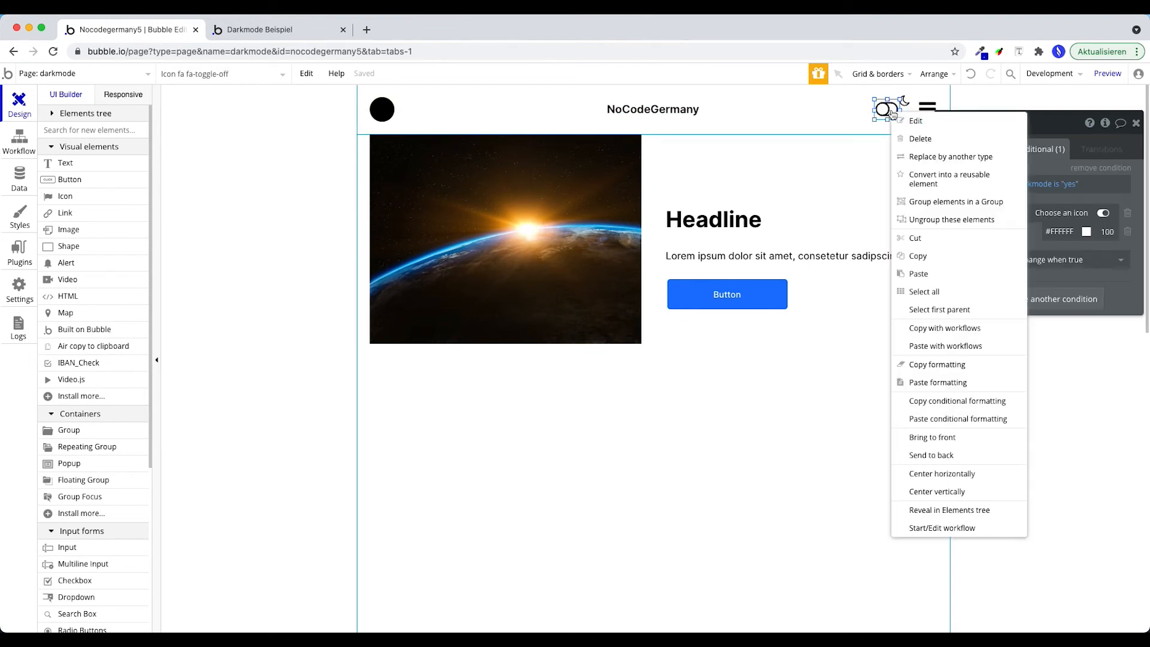
{"action": "left_click", "coordinate": [936, 402]}
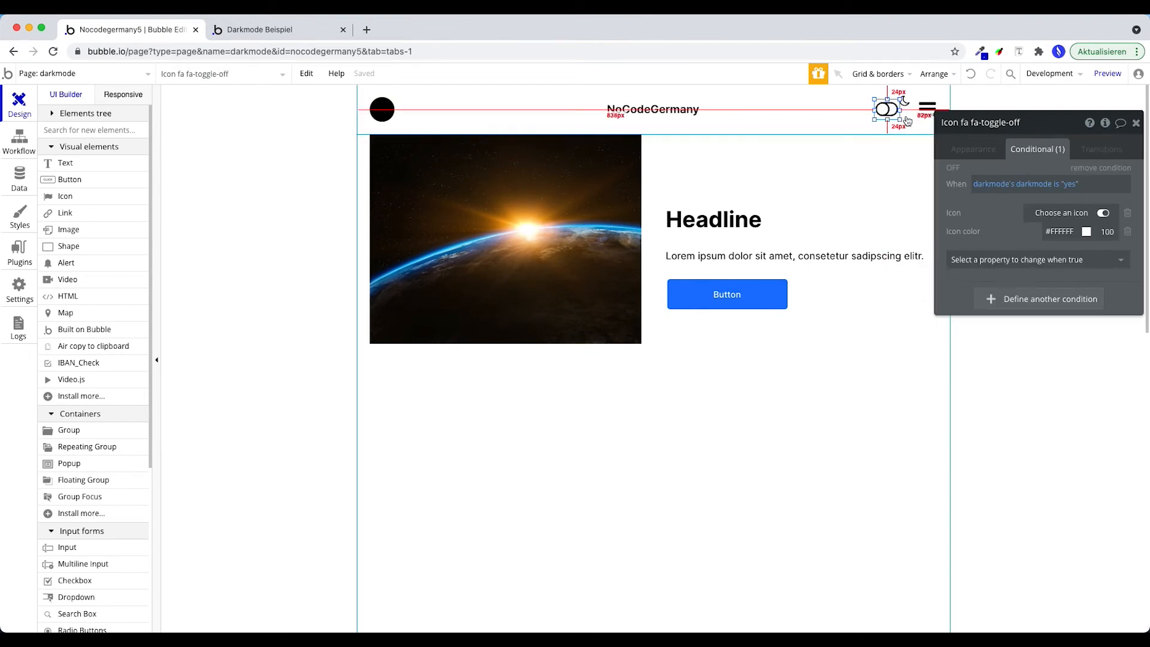
{"action": "right_click", "coordinate": [904, 100]}
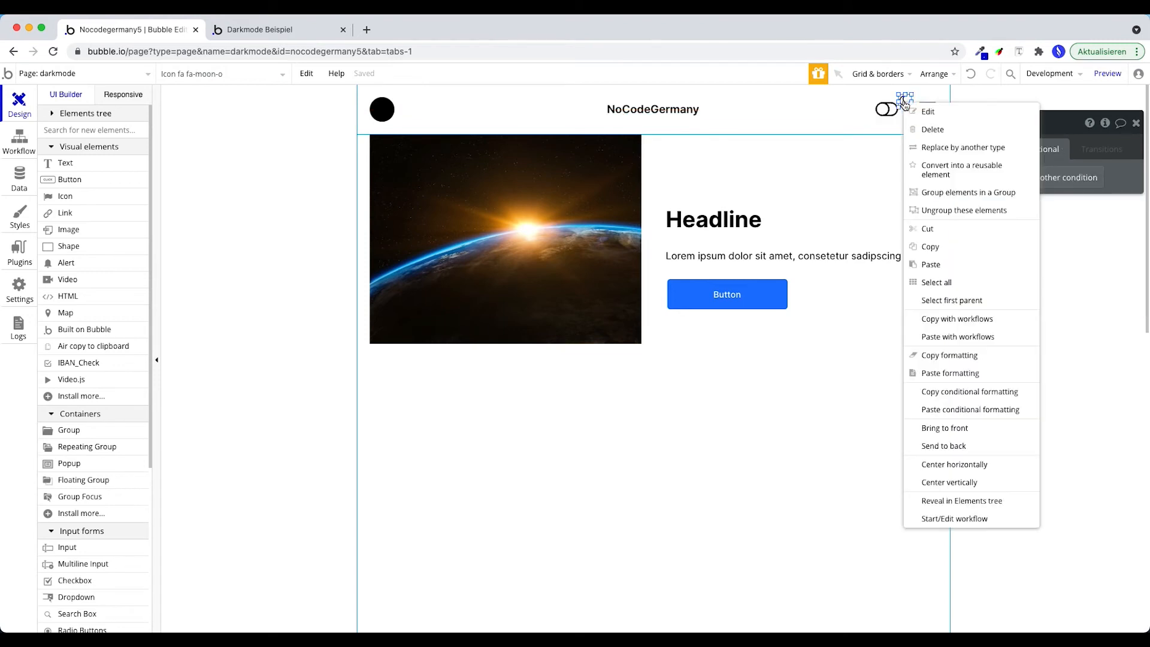
{"action": "left_click", "coordinate": [961, 412]}
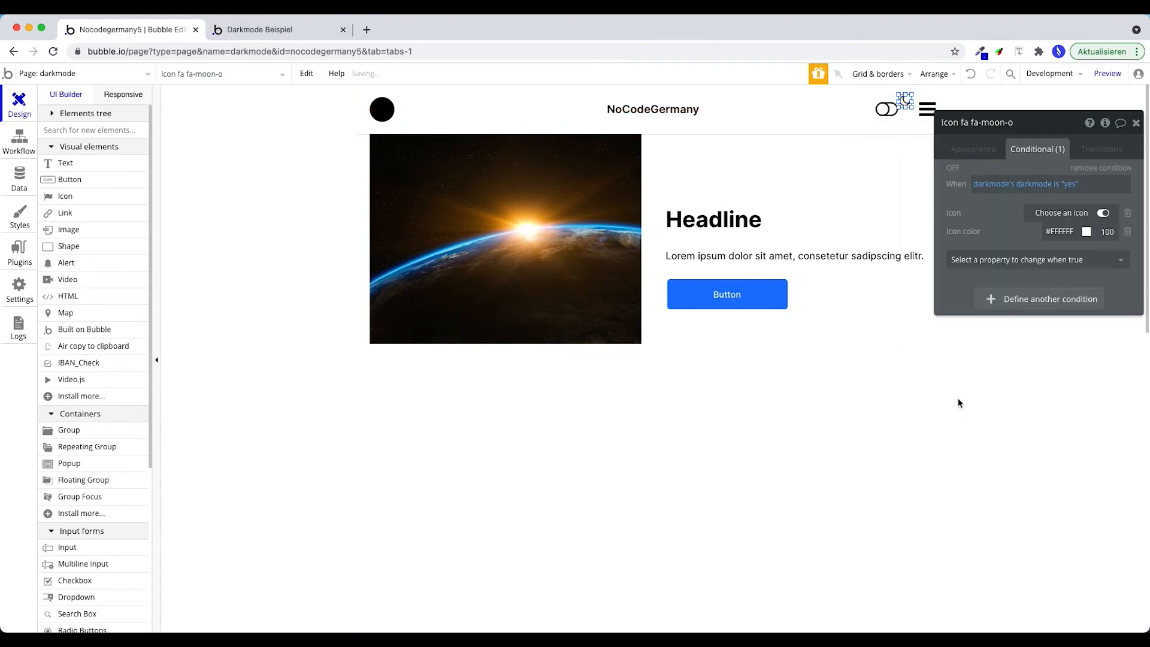
Step: Change the icon in the moon icon's condition to the sun, searching for "sun"
{"action": "left_click", "coordinate": [1084, 218]}
{"action": "type", "text": "sun"}
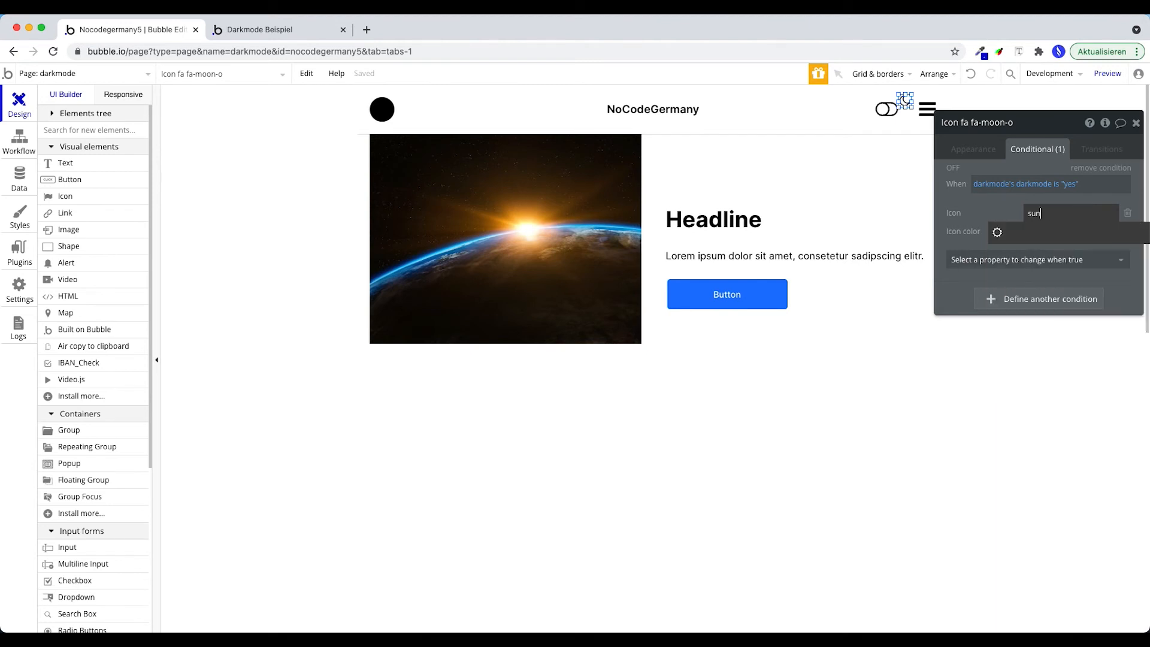
{"action": "left_click", "coordinate": [998, 231]}
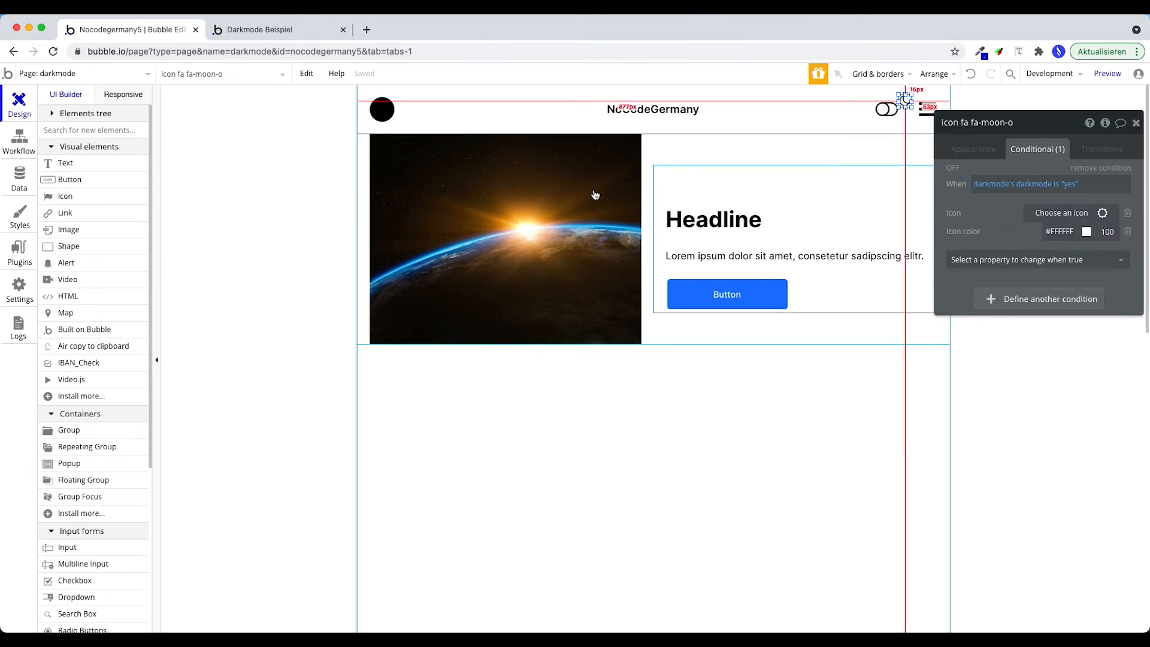
Step: Give the header's hamburger menu icon a condition for when darkmode's darkmode is "yes"
{"action": "left_click", "coordinate": [928, 109]}
{"action": "left_click", "coordinate": [1000, 185]}
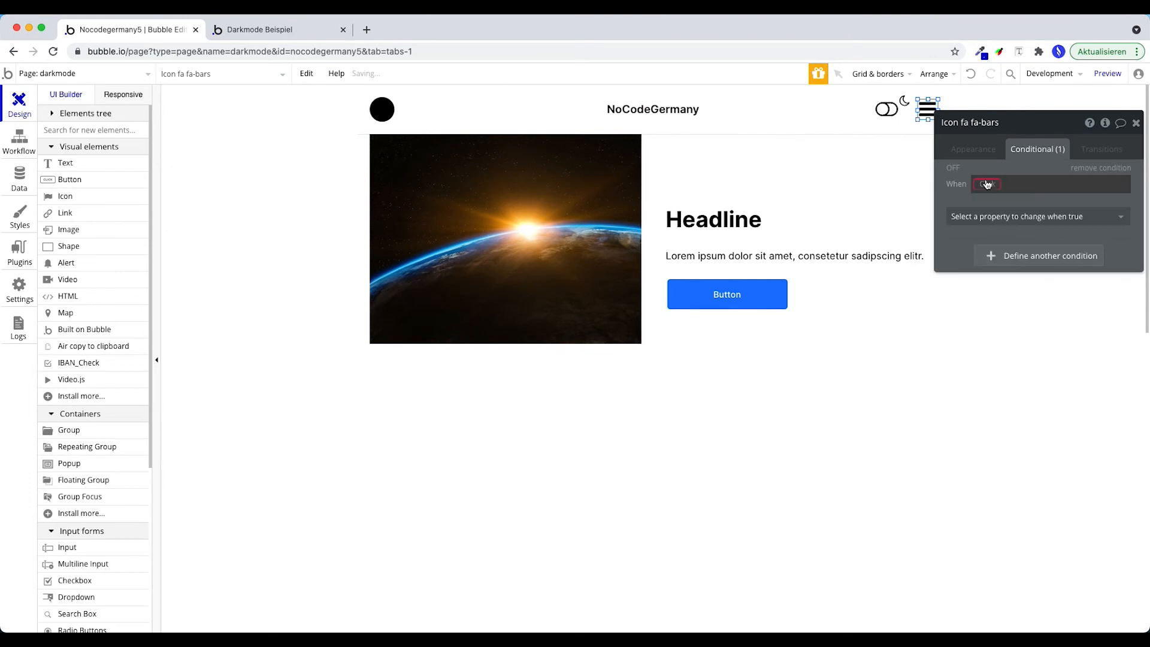
{"action": "left_click", "coordinate": [989, 184]}
{"action": "type", "text": "dakrm"}
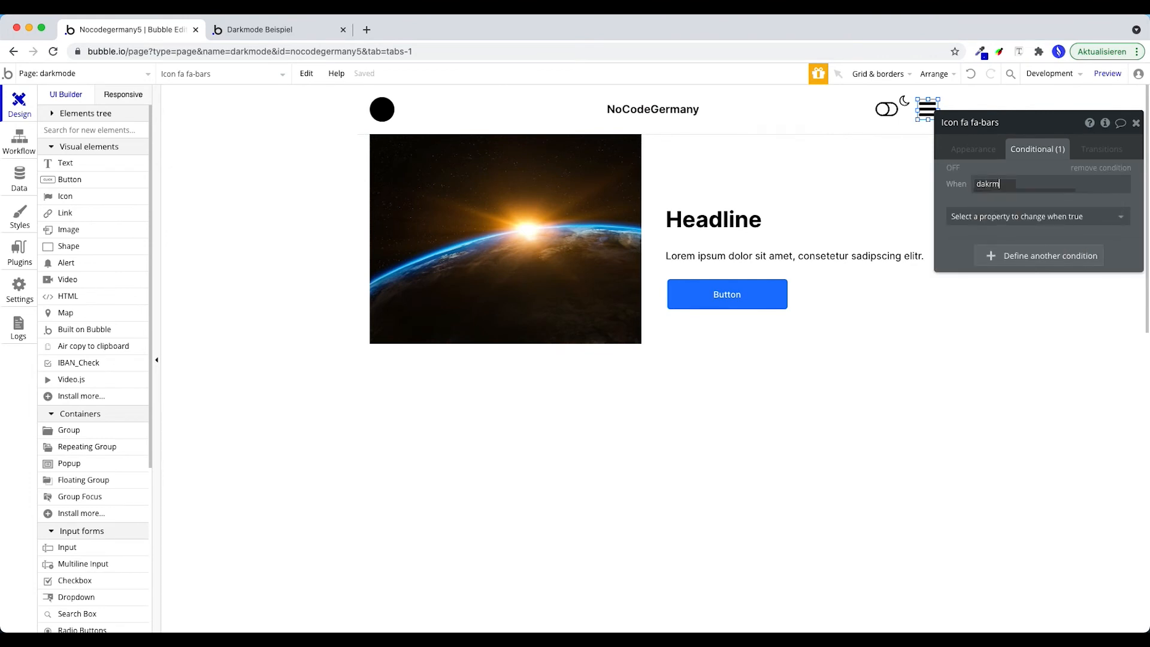
{"action": "type", "text": "rk"}
{"action": "left_click", "coordinate": [997, 201]}
{"action": "left_click", "coordinate": [1043, 309]}
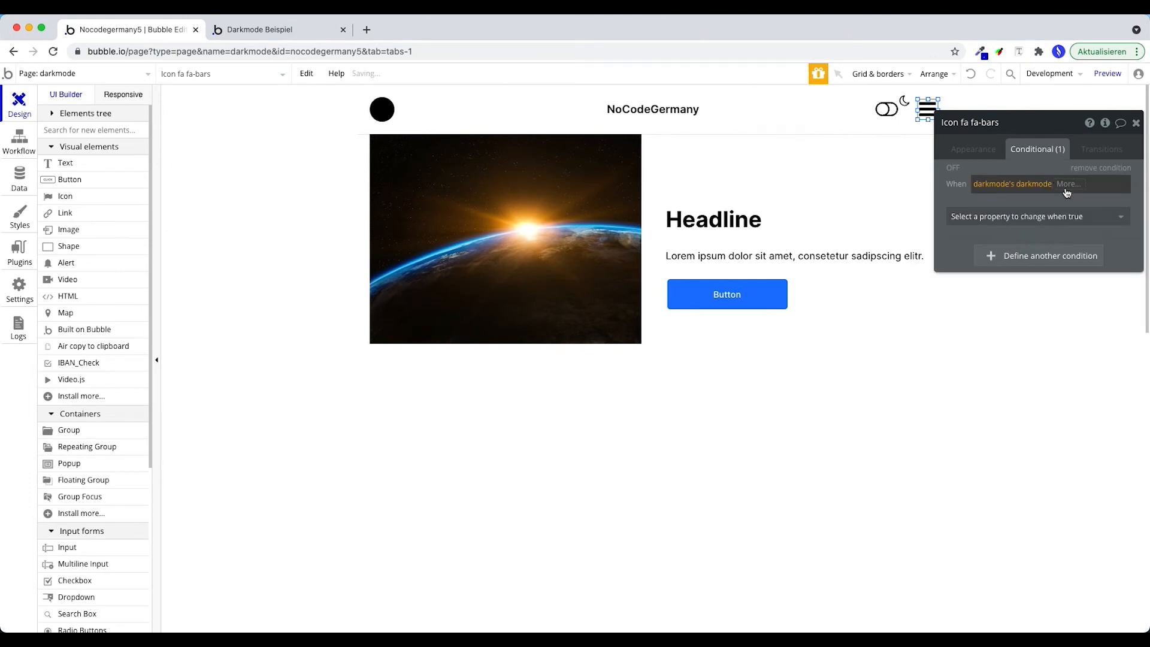
{"action": "left_click", "coordinate": [1067, 190]}
{"action": "left_click", "coordinate": [1069, 220]}
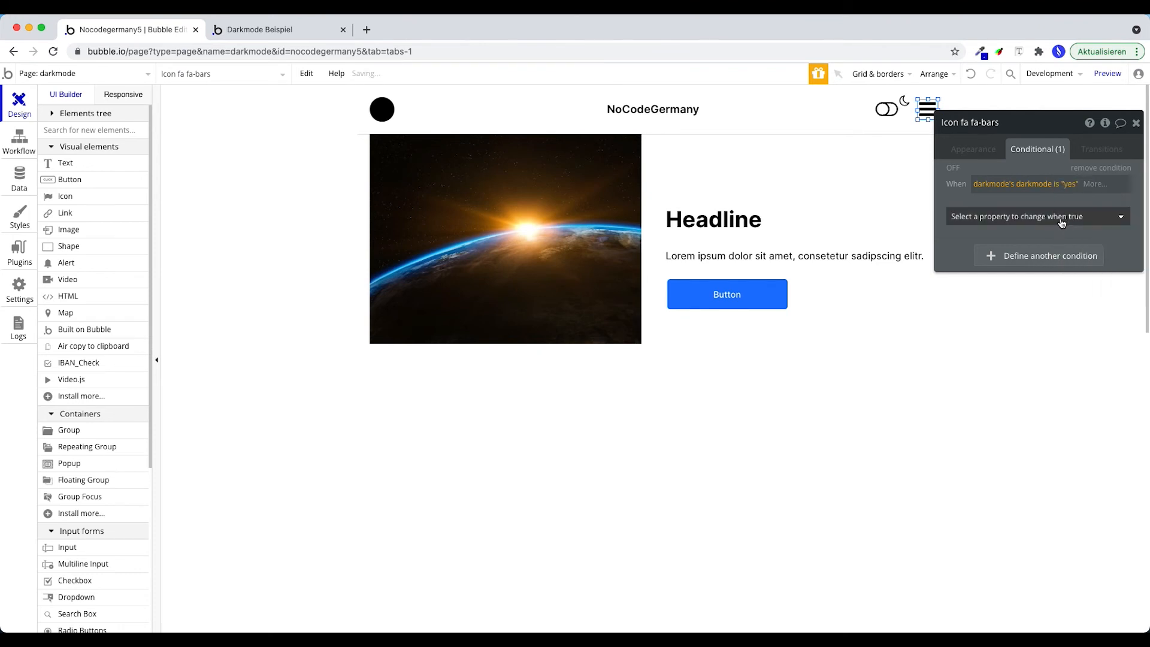
Step: Make the hamburger icon's condition change its icon color to #FFFFFF
{"action": "left_click", "coordinate": [1022, 215]}
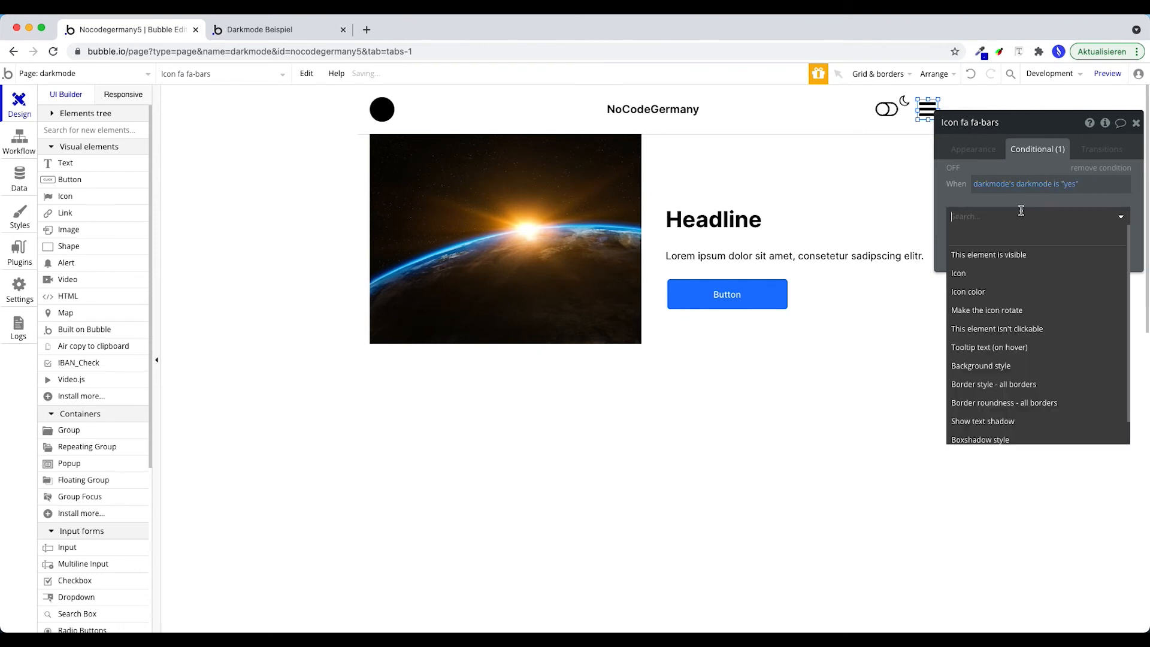
{"action": "left_click", "coordinate": [999, 292]}
{"action": "left_click_drag", "start_coordinate": [1080, 213], "coordinate": [1006, 212]}
{"action": "key", "text": "super+v"}
{"action": "left_click", "coordinate": [971, 200]}
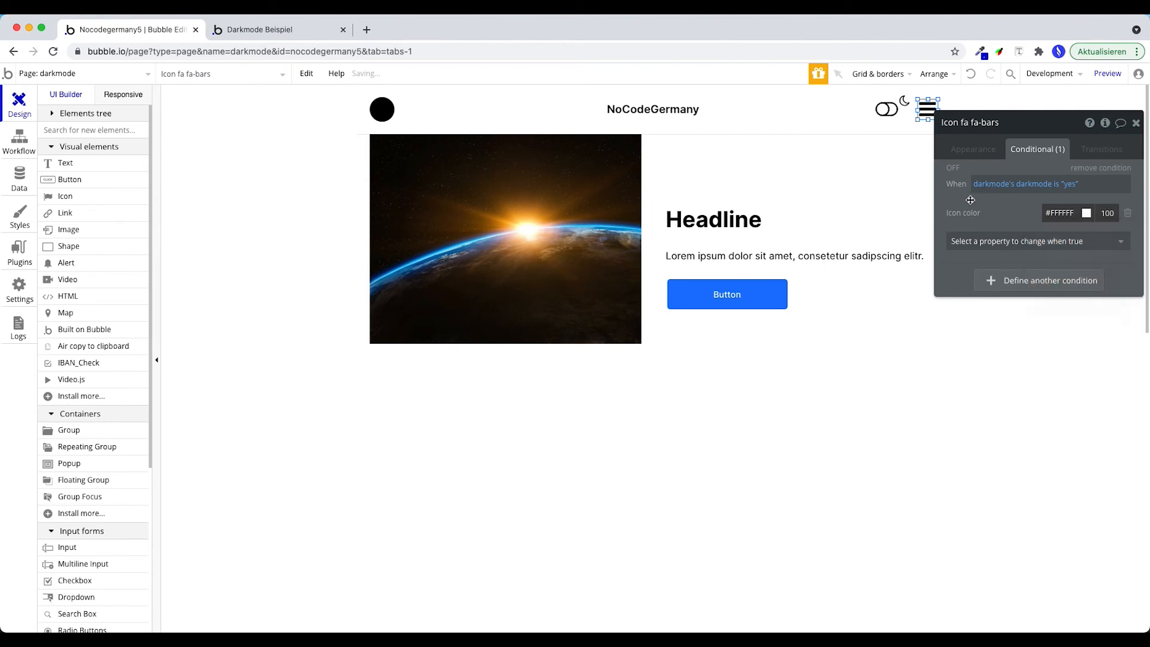
{"action": "left_click", "coordinate": [895, 111]}
{"action": "left_click", "coordinate": [926, 109]}
Step: Add a condition to the Headline text for when darkmode's darkmode is "yes"
{"action": "left_click", "coordinate": [740, 234]}
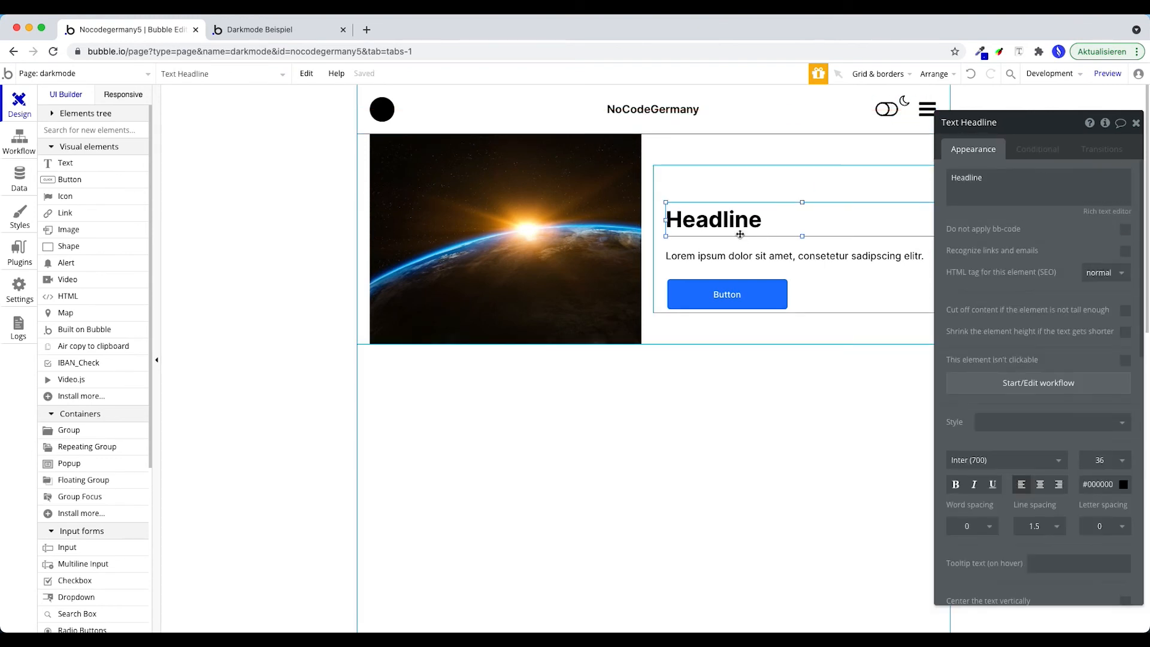
{"action": "left_click", "coordinate": [1040, 151]}
{"action": "left_click", "coordinate": [1025, 174]}
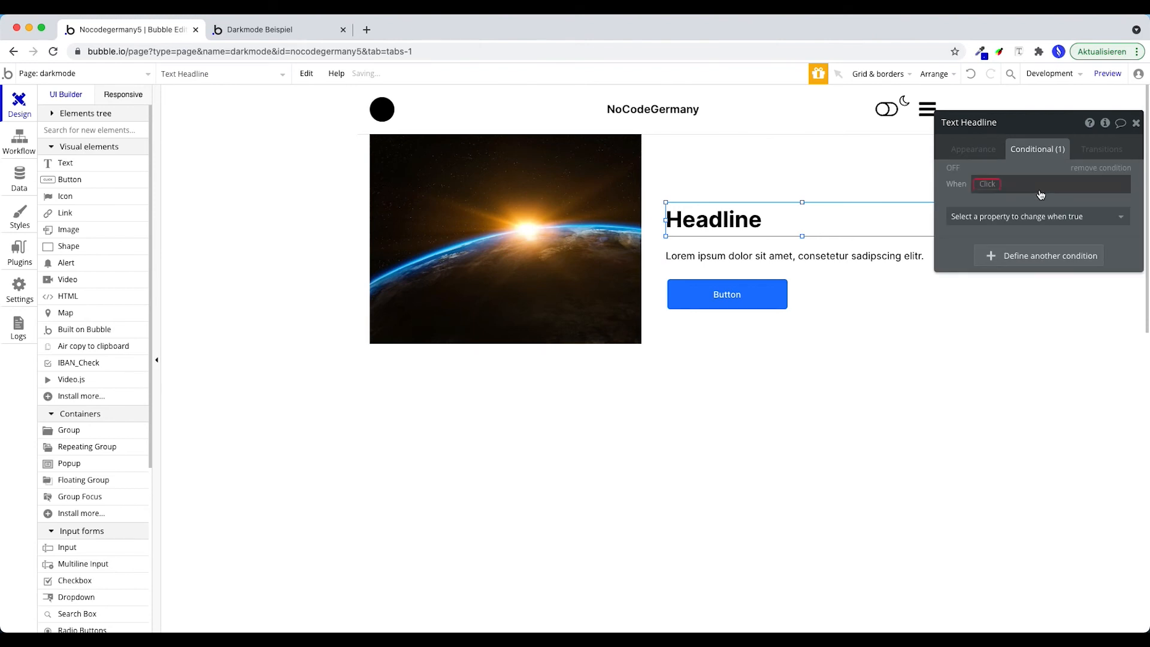
{"action": "left_click", "coordinate": [1050, 185]}
{"action": "type", "text": "darkmode"}
{"action": "left_click", "coordinate": [1046, 312]}
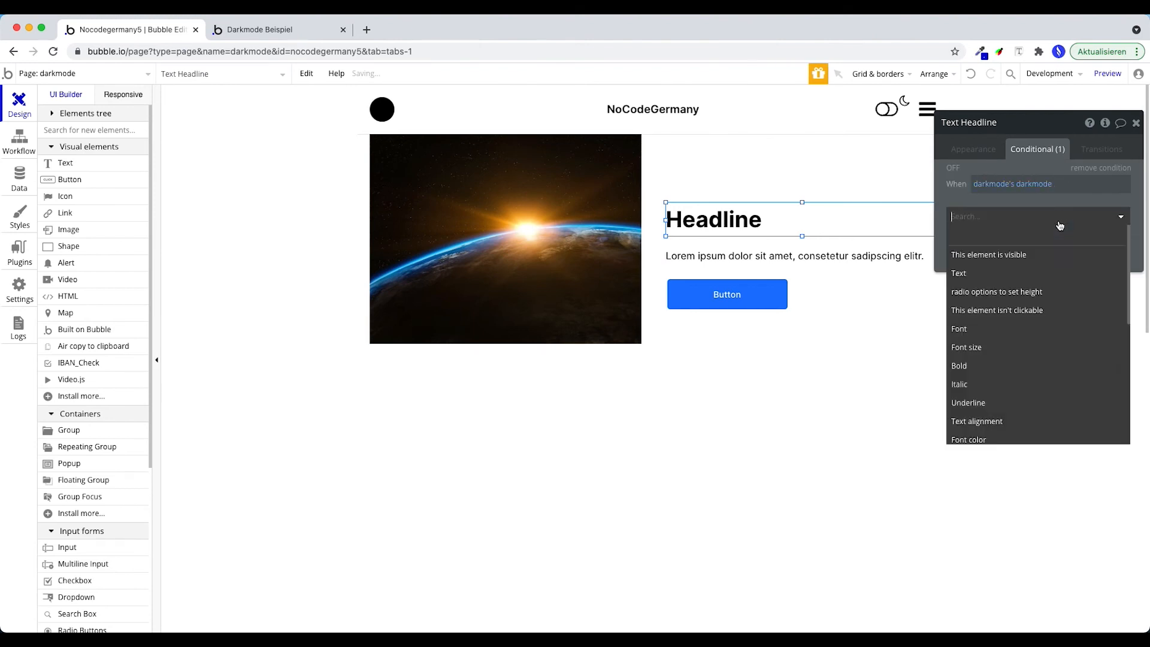
Step: Make the Headline text's condition change its font color to #FFFFFF
{"action": "left_click", "coordinate": [1037, 216]}
{"action": "scroll", "coordinate": [982, 390], "scroll_direction": "down", "scroll_amount": 3}
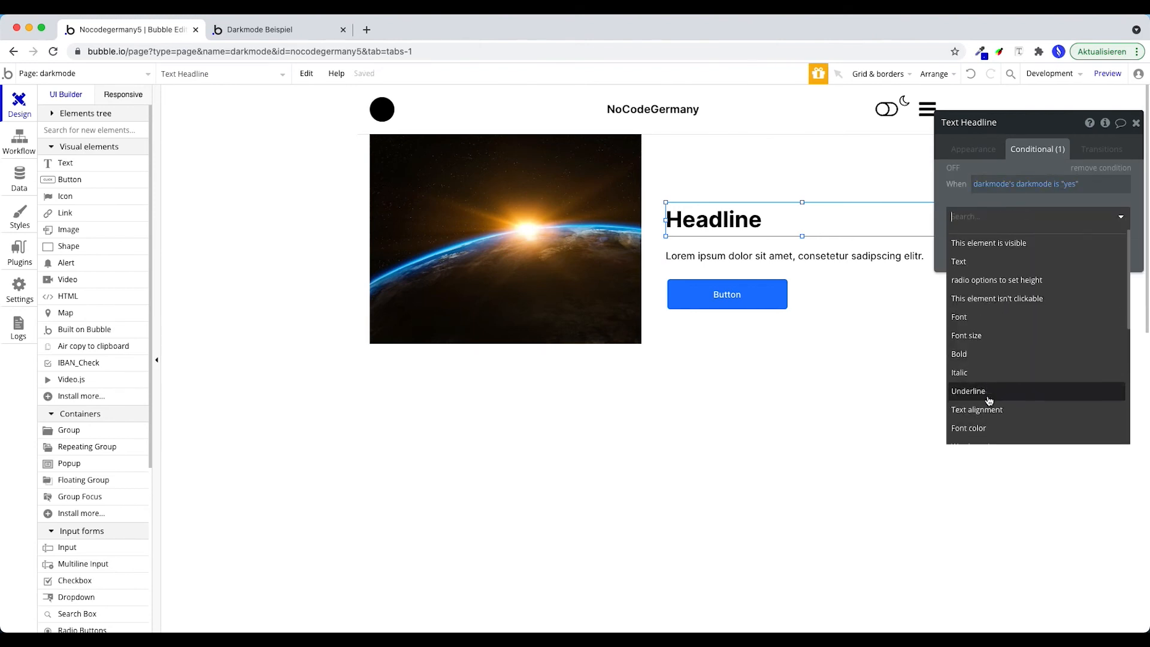
{"action": "left_click", "coordinate": [985, 346]}
{"action": "left_click", "coordinate": [1112, 212]}
{"action": "left_click_drag", "start_coordinate": [1050, 238], "coordinate": [965, 203]}
Step: Copy the Headline's conditional formatting onto the Lorem ipsum text below it
{"action": "right_click", "coordinate": [773, 222]}
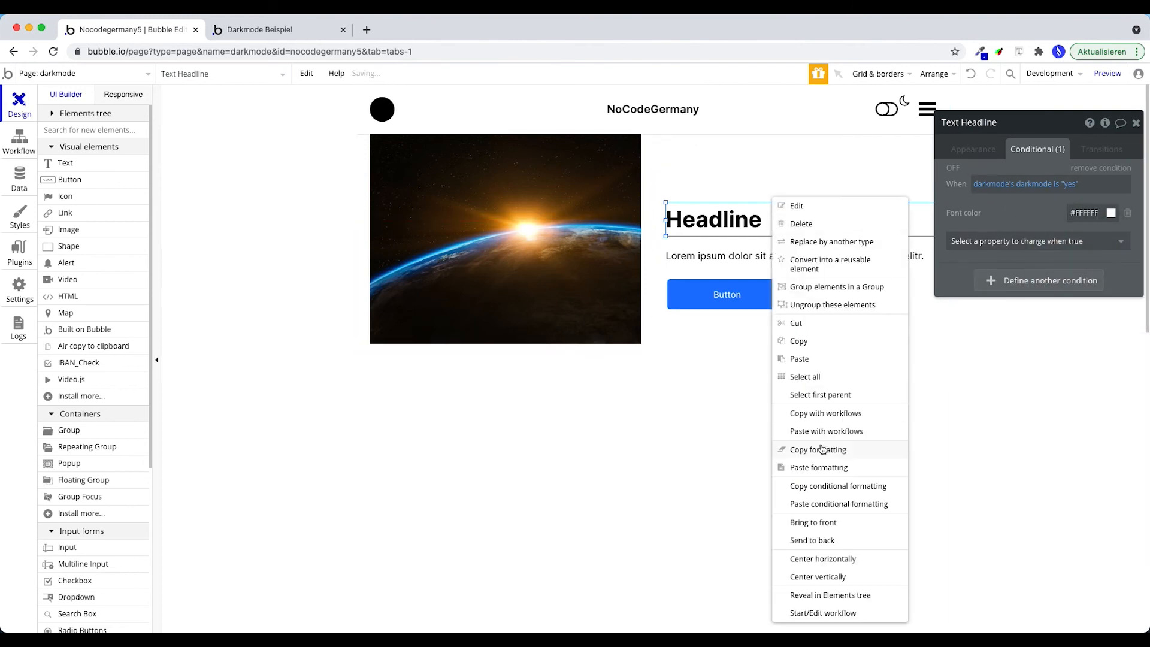
{"action": "left_click", "coordinate": [828, 488]}
{"action": "right_click", "coordinate": [722, 257]}
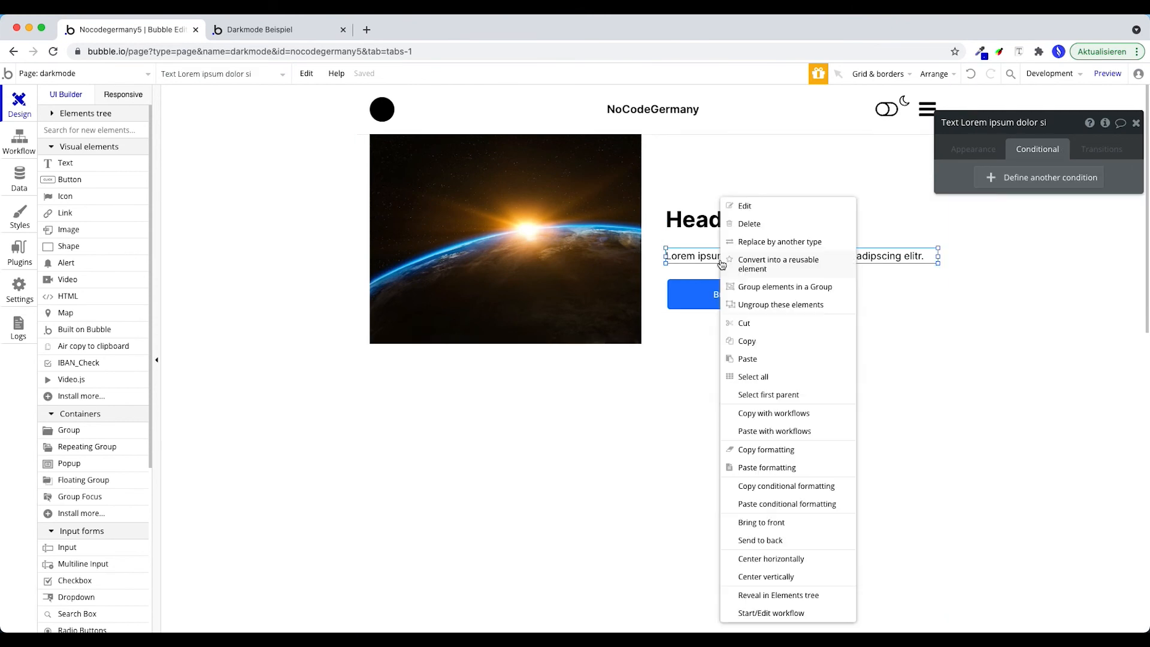
{"action": "left_click", "coordinate": [772, 504]}
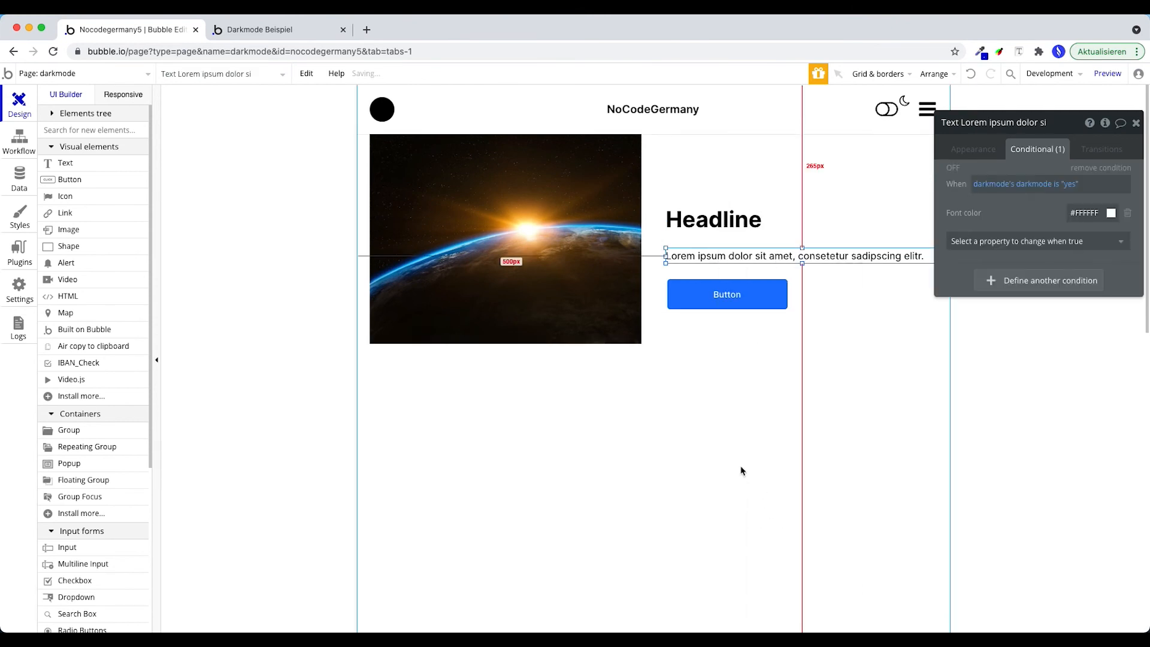
Step: Define a condition on the darkmode page itself for when darkmode's darkmode is "yes"
{"action": "left_click", "coordinate": [601, 476]}
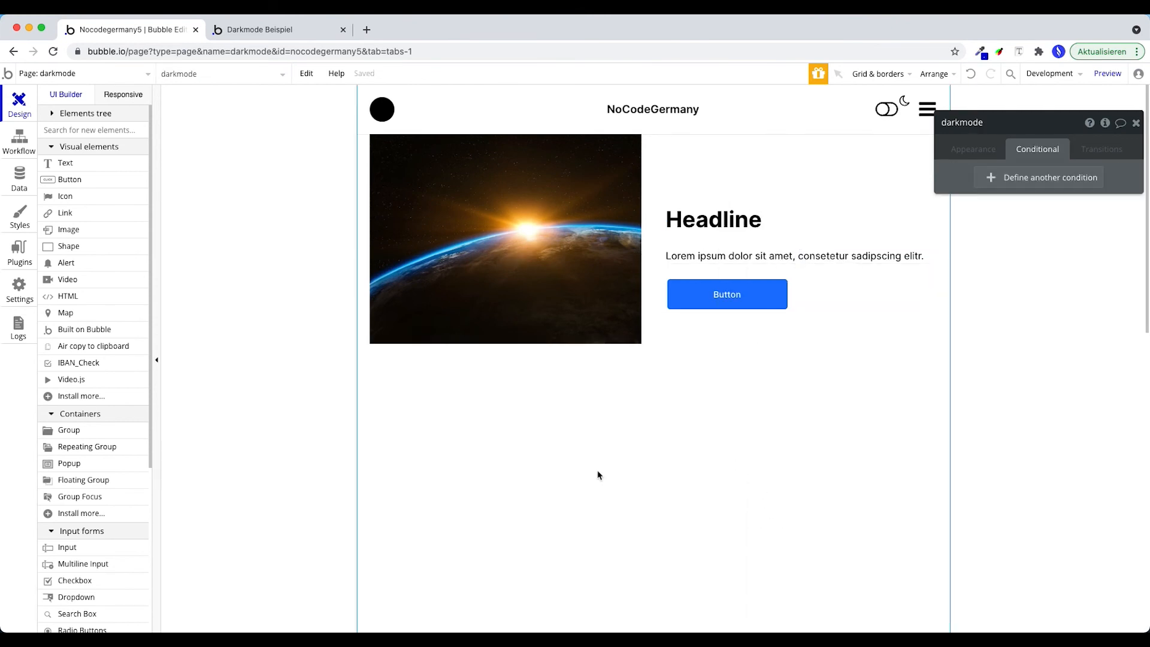
{"action": "left_click", "coordinate": [974, 148]}
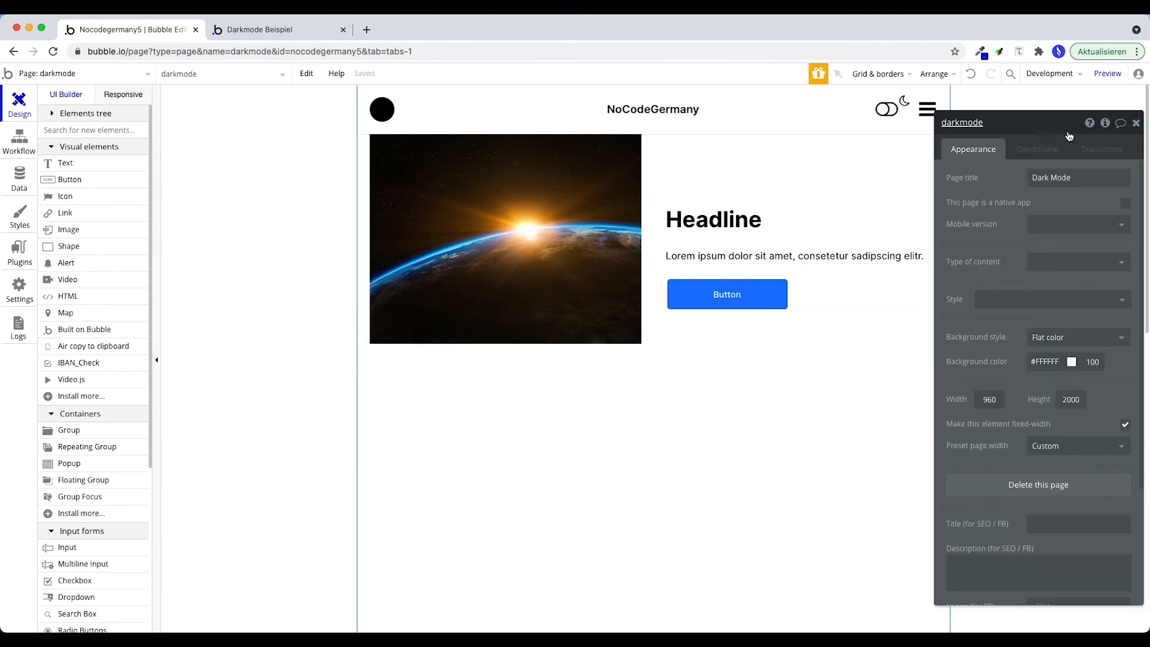
{"action": "left_click", "coordinate": [1023, 149]}
{"action": "left_click", "coordinate": [998, 178]}
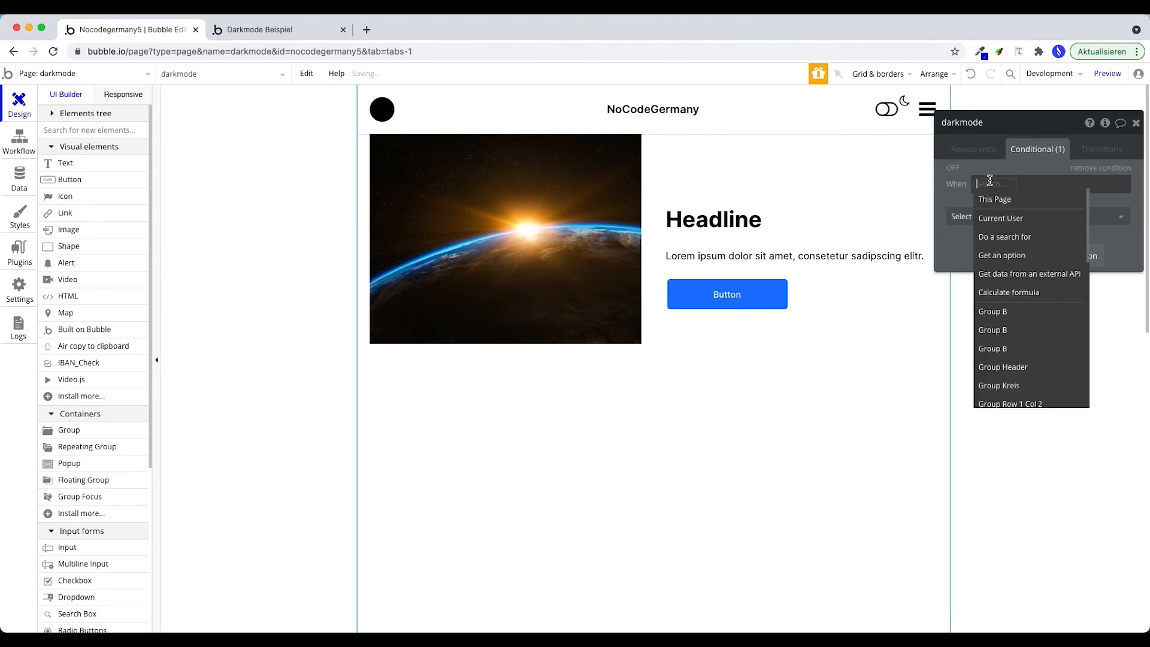
{"action": "type", "text": "darkm"}
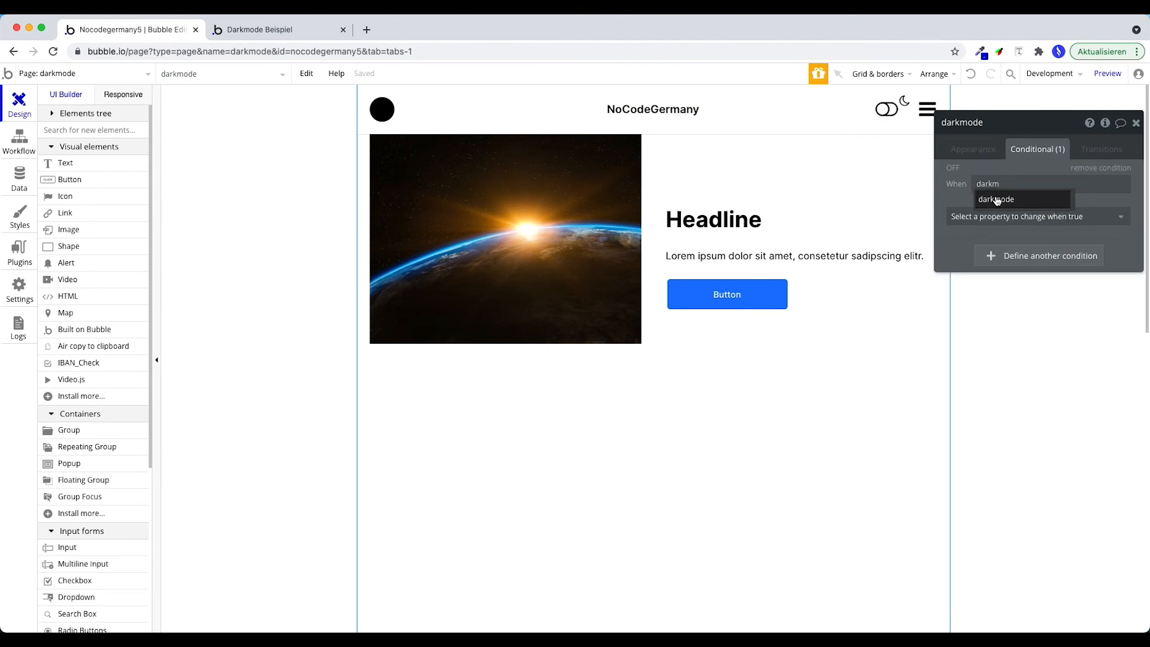
{"action": "left_click", "coordinate": [997, 200]}
{"action": "left_click", "coordinate": [1053, 310]}
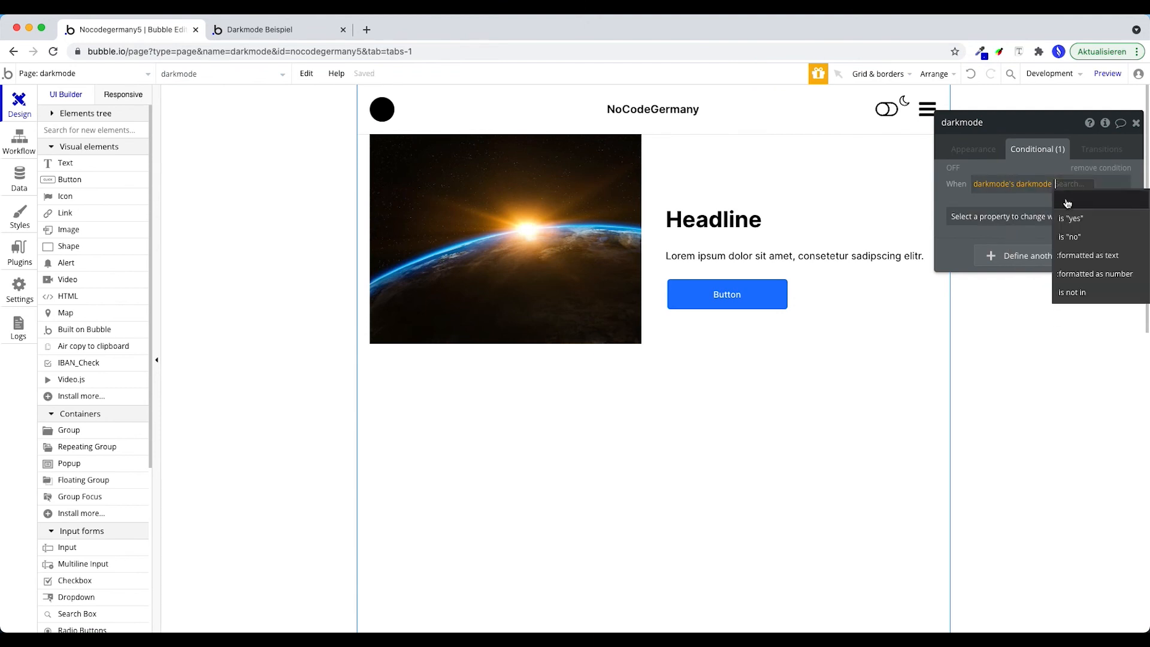
{"action": "left_click", "coordinate": [1077, 221]}
Step: Make the page's condition change the backdrop background color to #000000
{"action": "left_click", "coordinate": [1035, 216]}
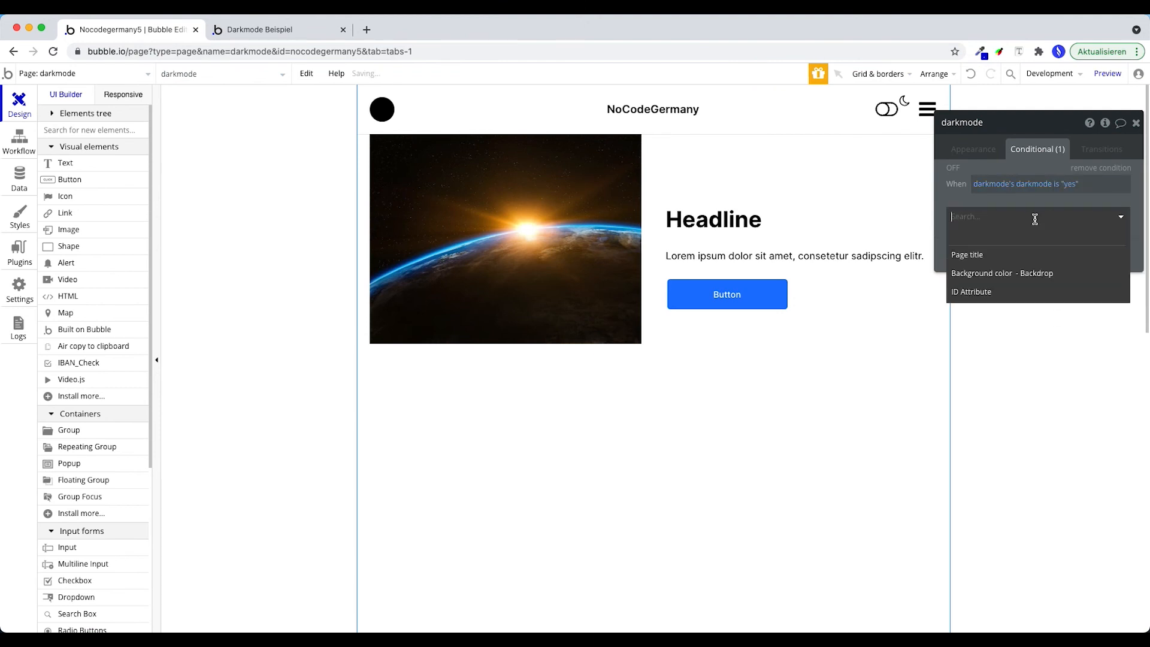
{"action": "left_click", "coordinate": [1006, 275]}
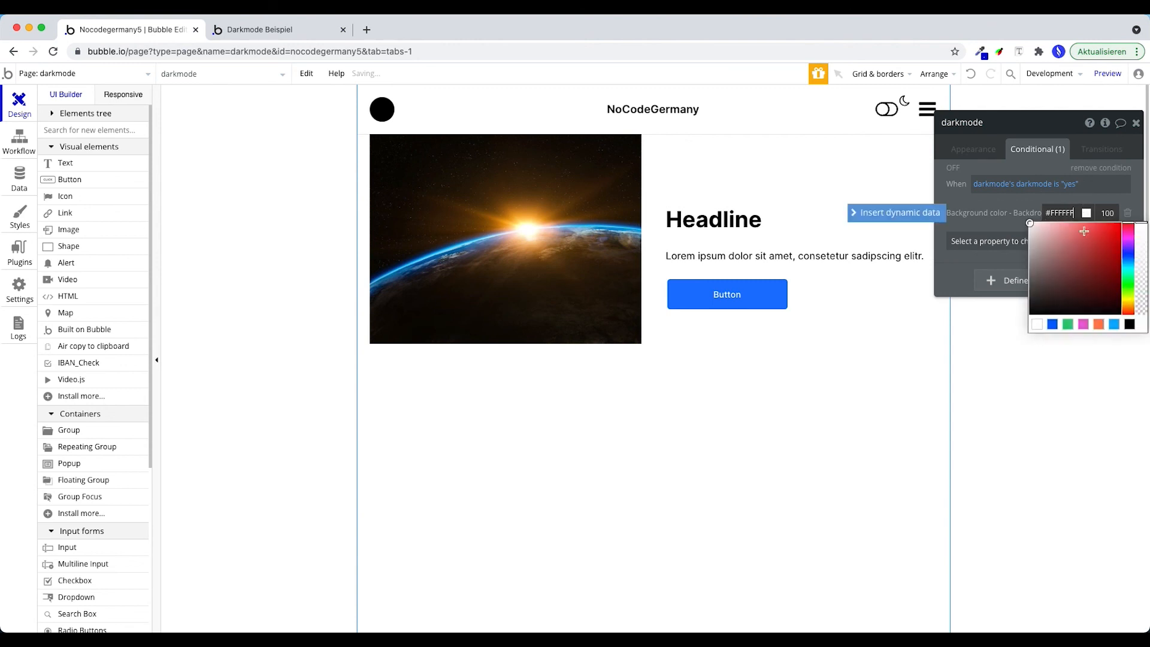
{"action": "left_click", "coordinate": [901, 367]}
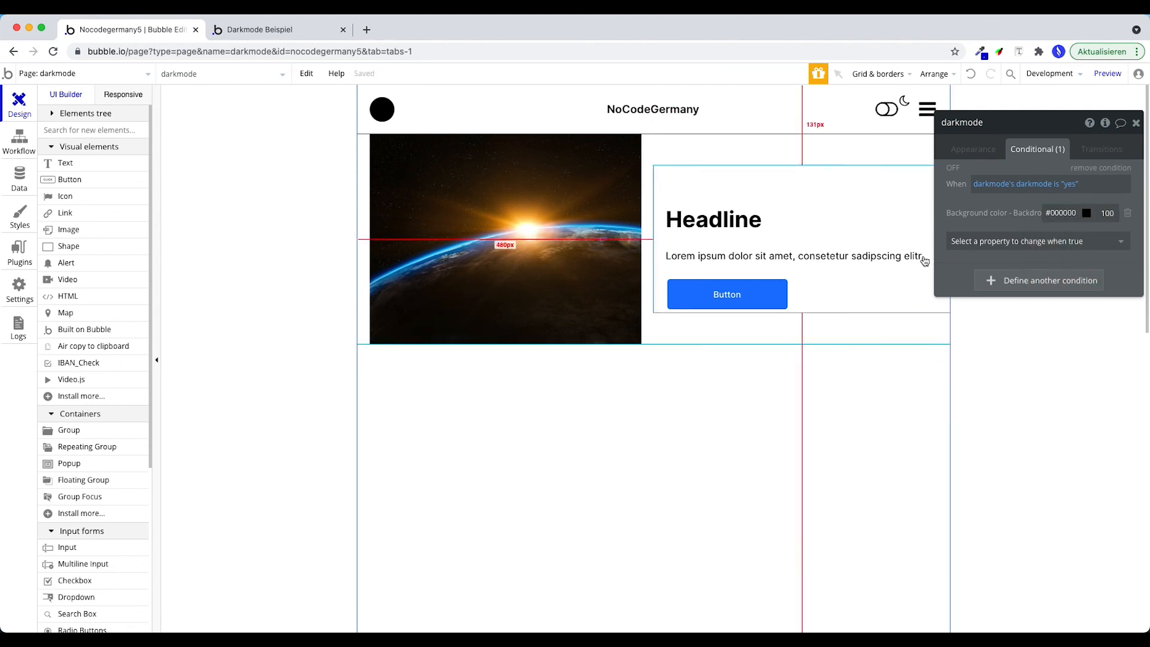
Step: Preview the darkmode page and test switching dark mode off and on with the header toggle
{"action": "left_click", "coordinate": [1108, 74]}
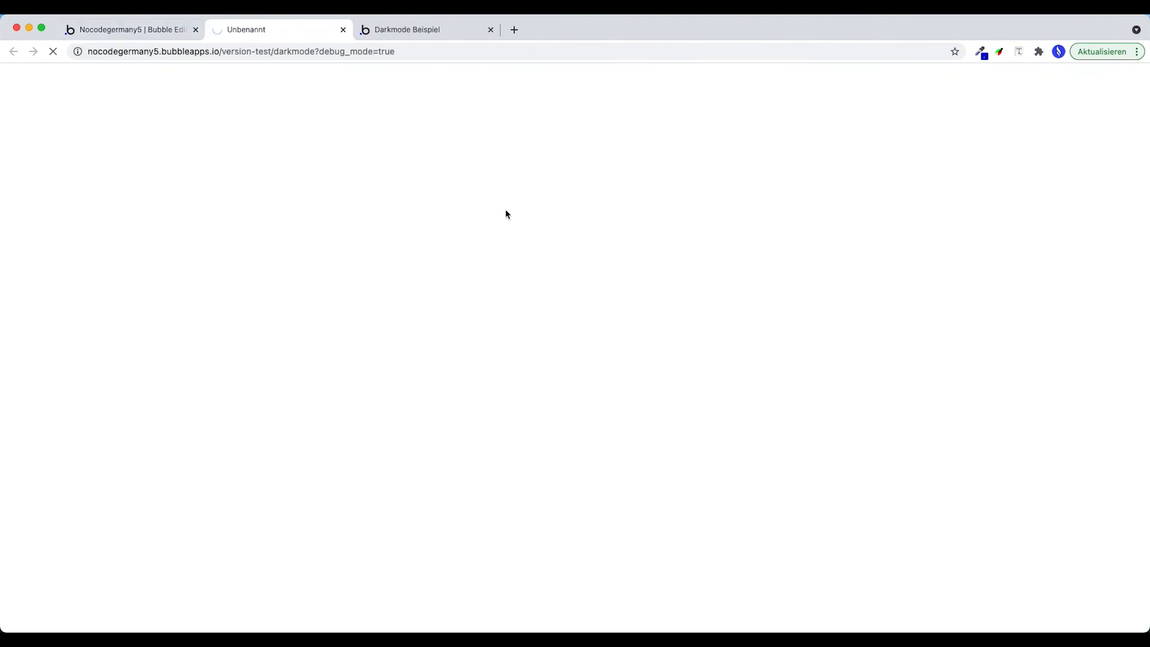
{"action": "left_click", "coordinate": [491, 29]}
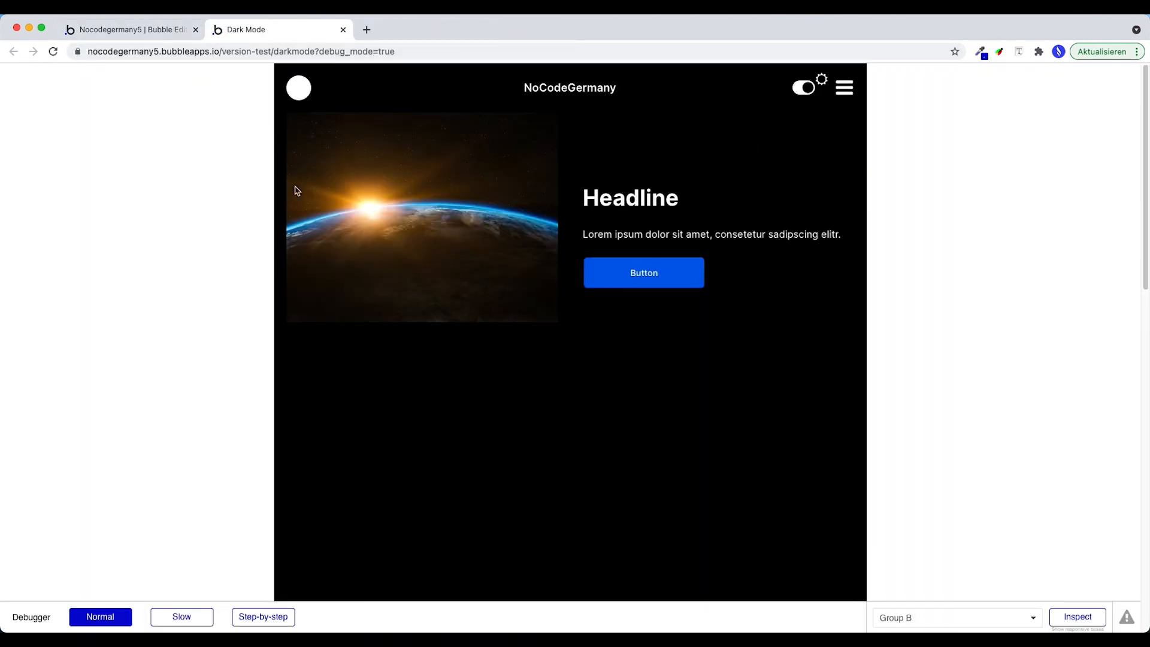
{"action": "left_click", "coordinate": [807, 89]}
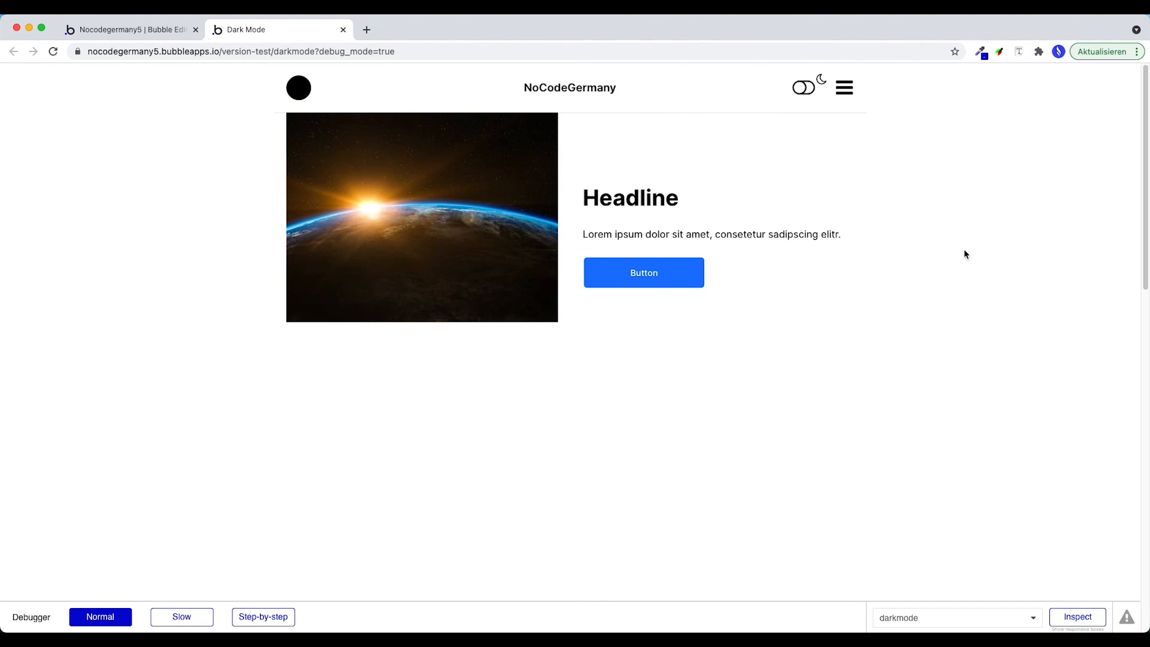
{"action": "left_click", "coordinate": [804, 90]}
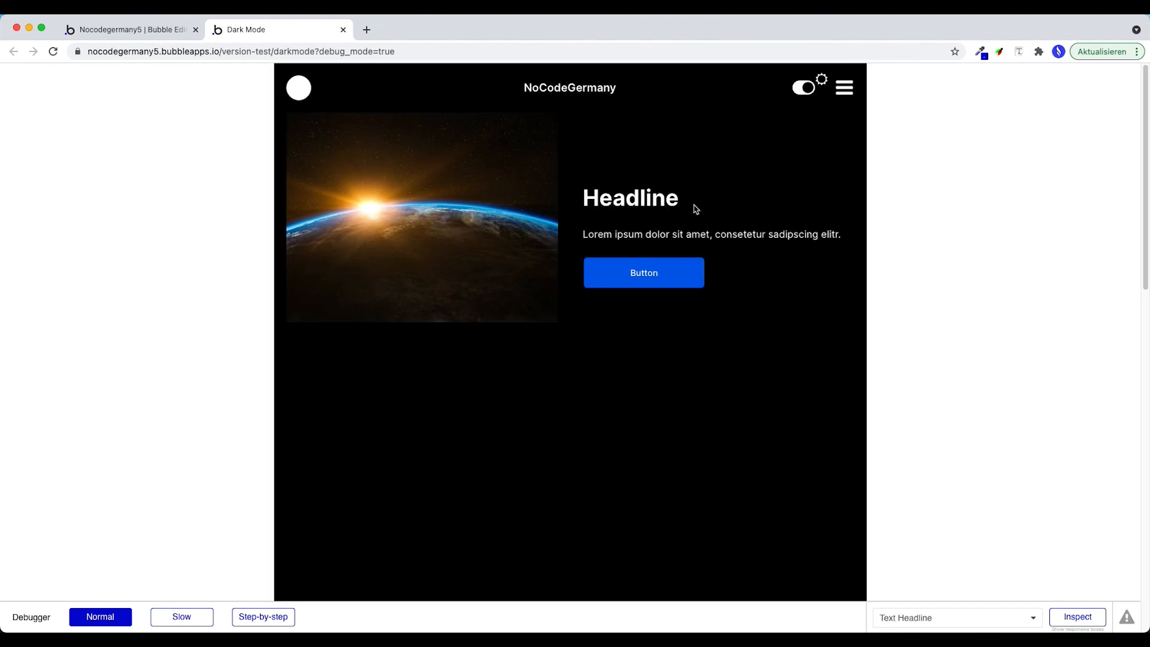
{"action": "left_click", "coordinate": [803, 91]}
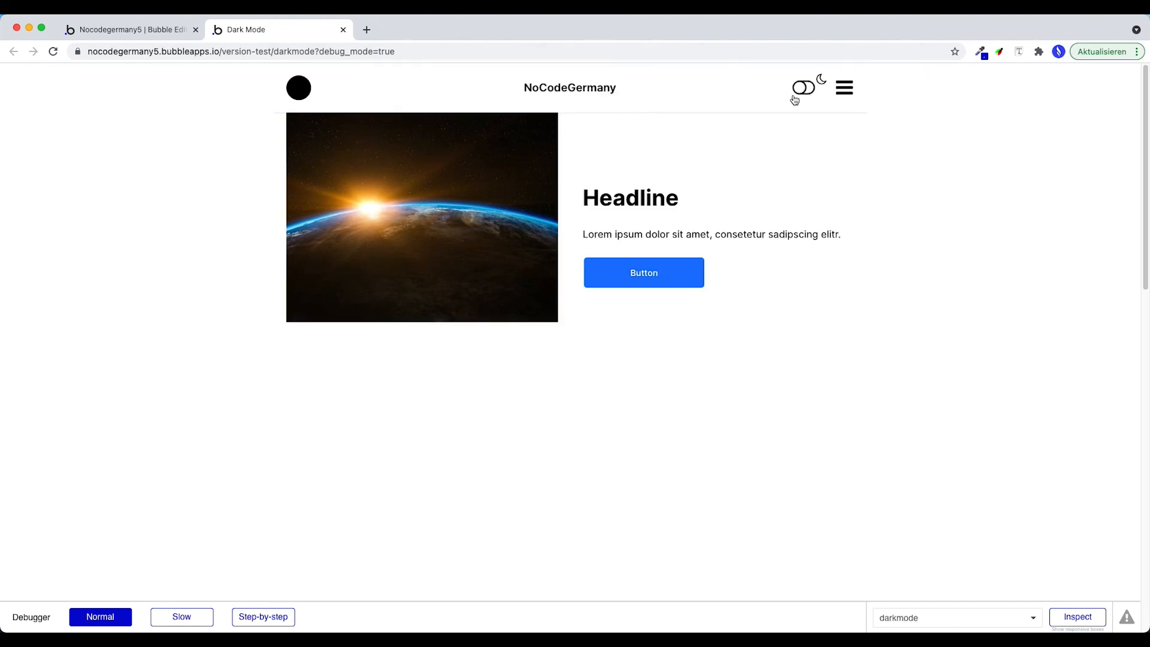